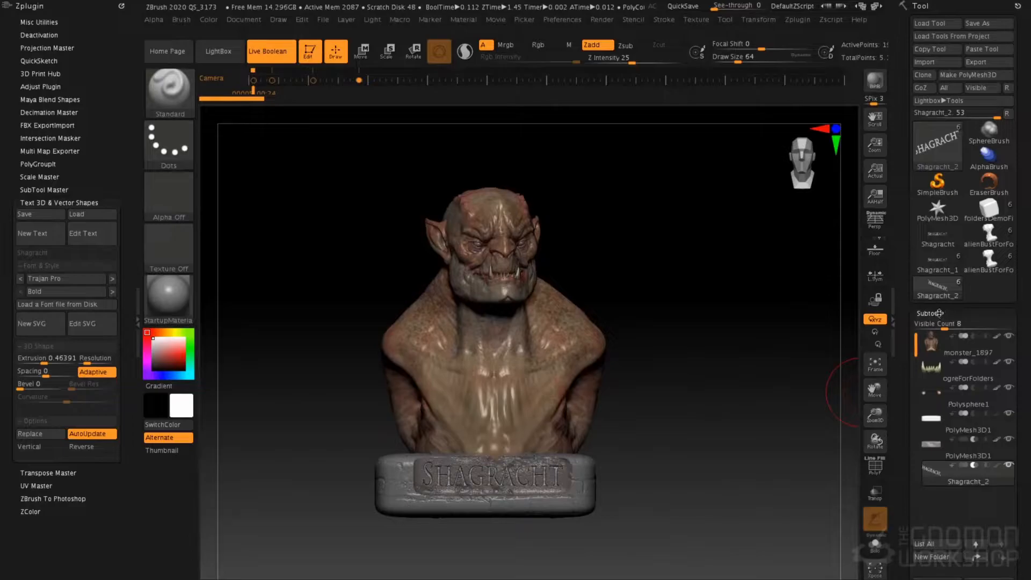
Review the bust's subtools by selecting the monster, teeth, eyes, base and nameplate one after another.
{"action": "left_click", "coordinate": [938, 313]}
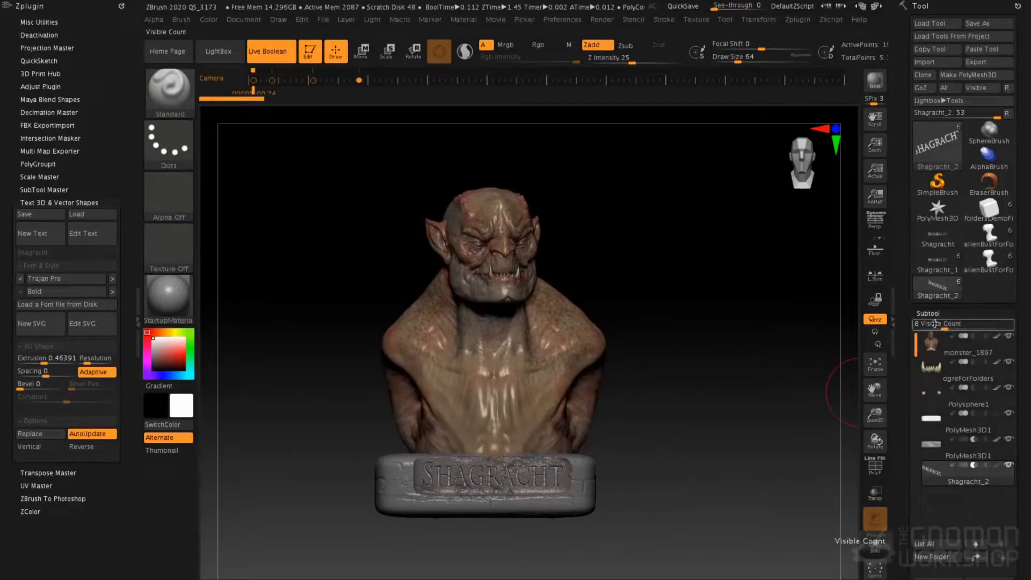
{"action": "mouse_move", "coordinate": [945, 324]}
{"action": "left_mouse_down"}
{"action": "mouse_move", "coordinate": [927, 325]}
{"action": "mouse_move", "coordinate": [945, 327]}
{"action": "left_mouse_up"}
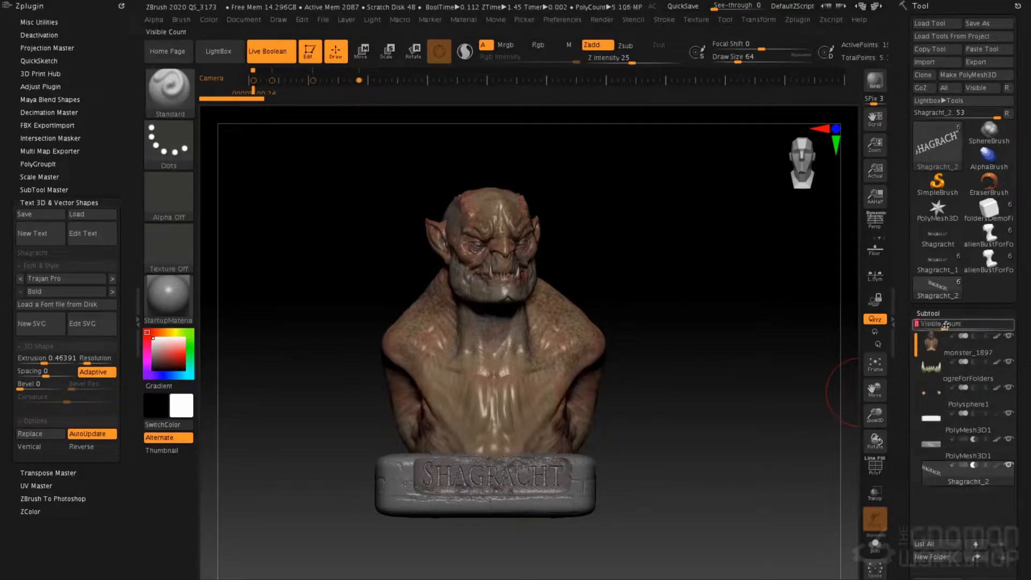
{"action": "mouse_move", "coordinate": [924, 342]}
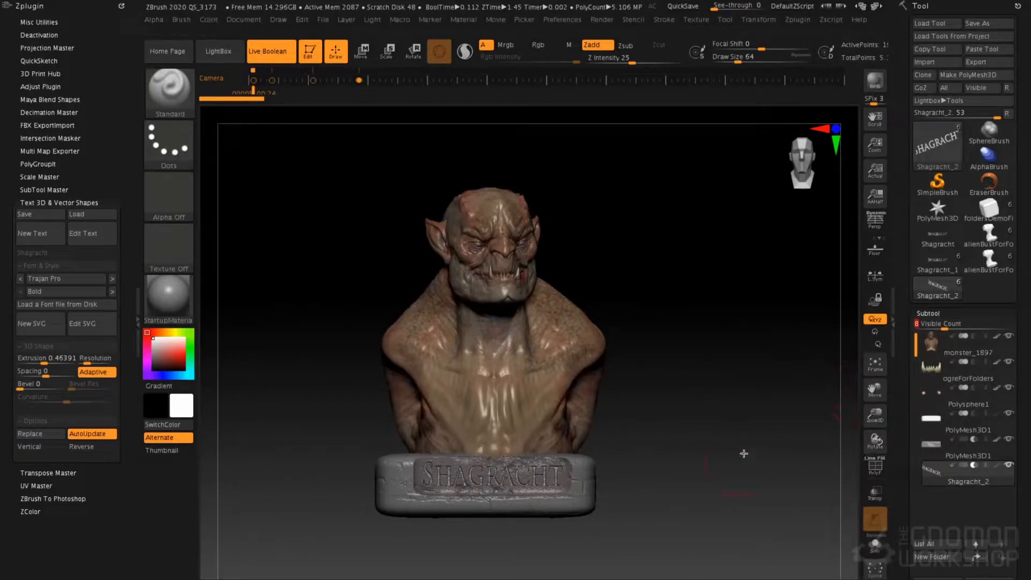
{"action": "left_click", "coordinate": [935, 351]}
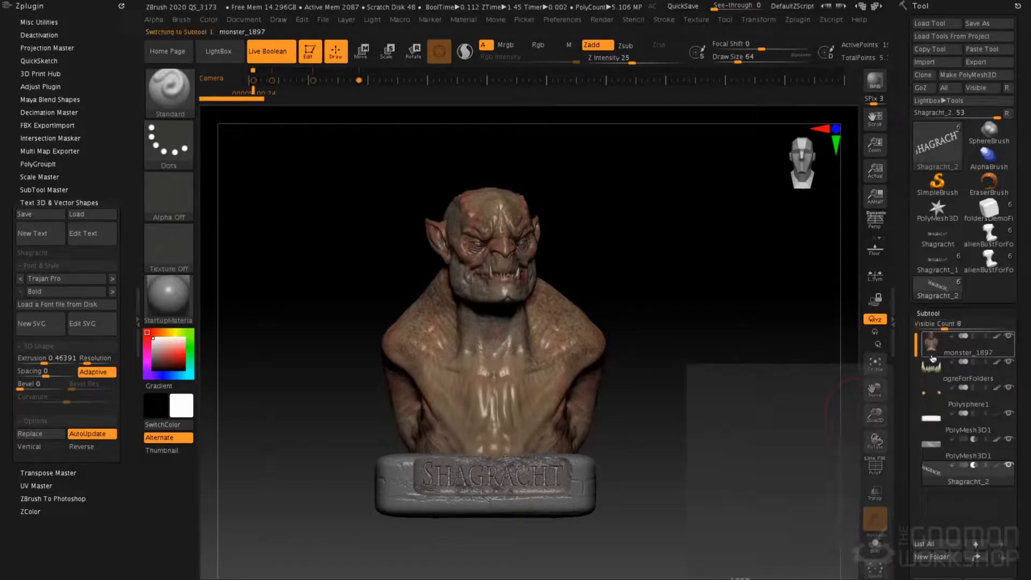
{"action": "left_click", "coordinate": [934, 375]}
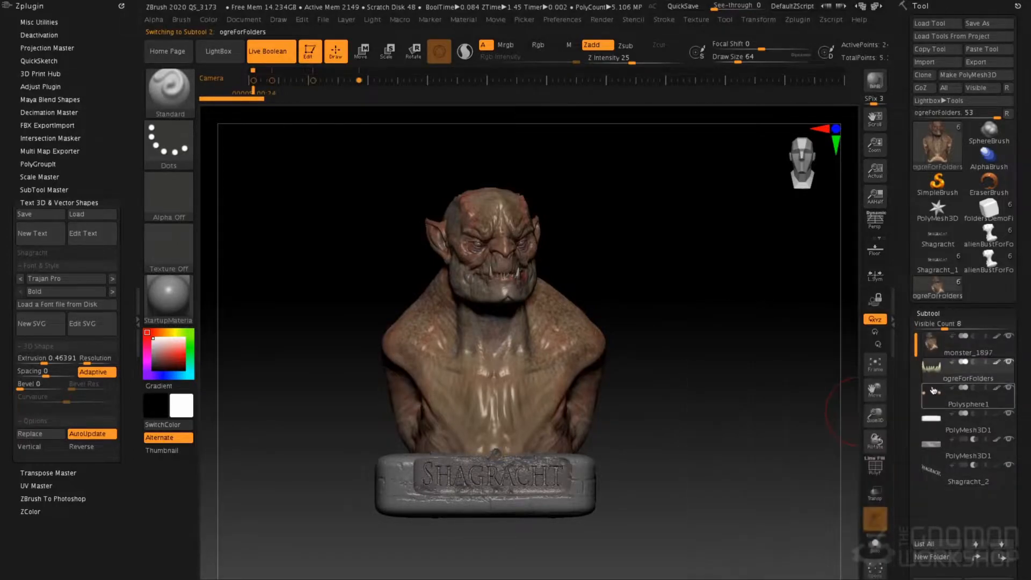
{"action": "left_click", "coordinate": [932, 422]}
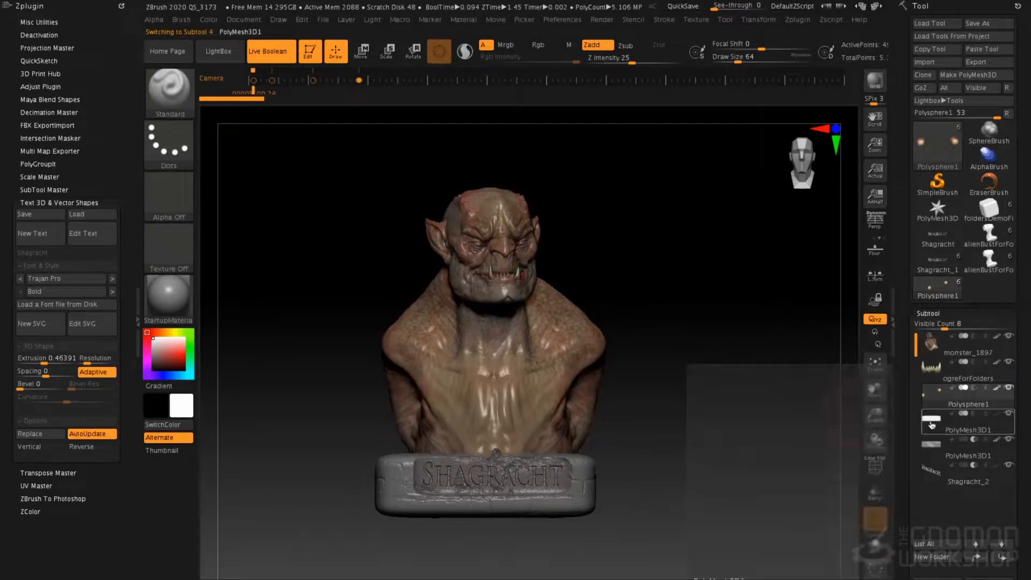
{"action": "left_click", "coordinate": [939, 453]}
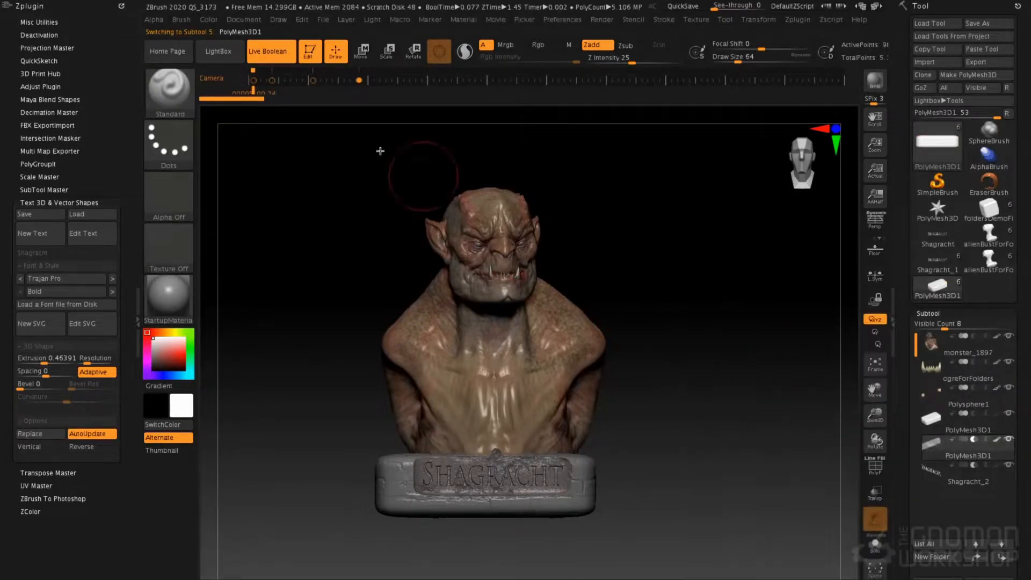
Compare the nameplate with Live Boolean turned off and on, and select the Shagracht_2 text subtool.
{"action": "left_click", "coordinate": [268, 54]}
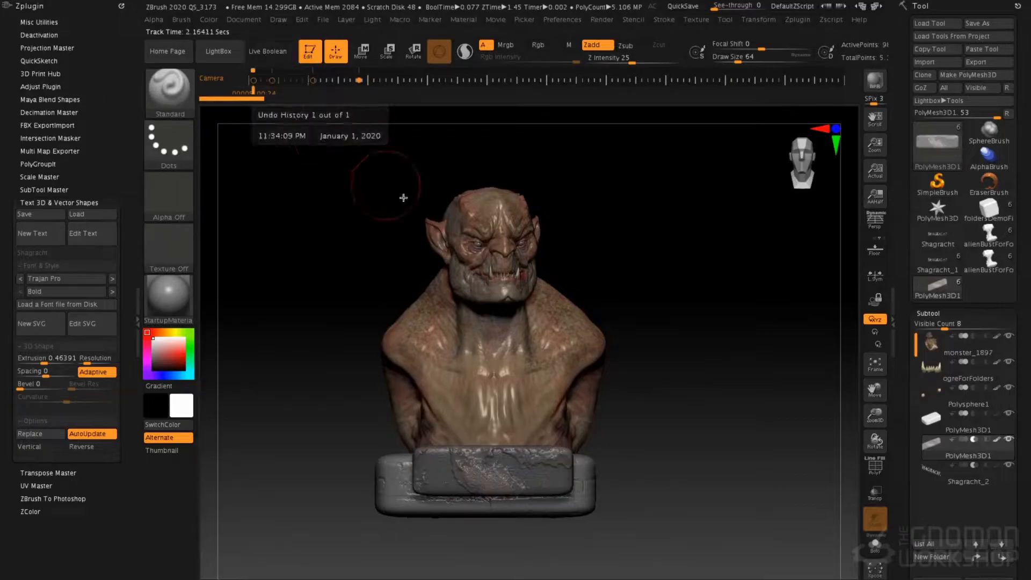
{"action": "mouse_move", "coordinate": [702, 346]}
{"action": "left_mouse_down"}
{"action": "mouse_move", "coordinate": [737, 373]}
{"action": "mouse_move", "coordinate": [702, 368]}
{"action": "mouse_move", "coordinate": [711, 350]}
{"action": "left_mouse_up"}
{"action": "left_click", "coordinate": [254, 56]}
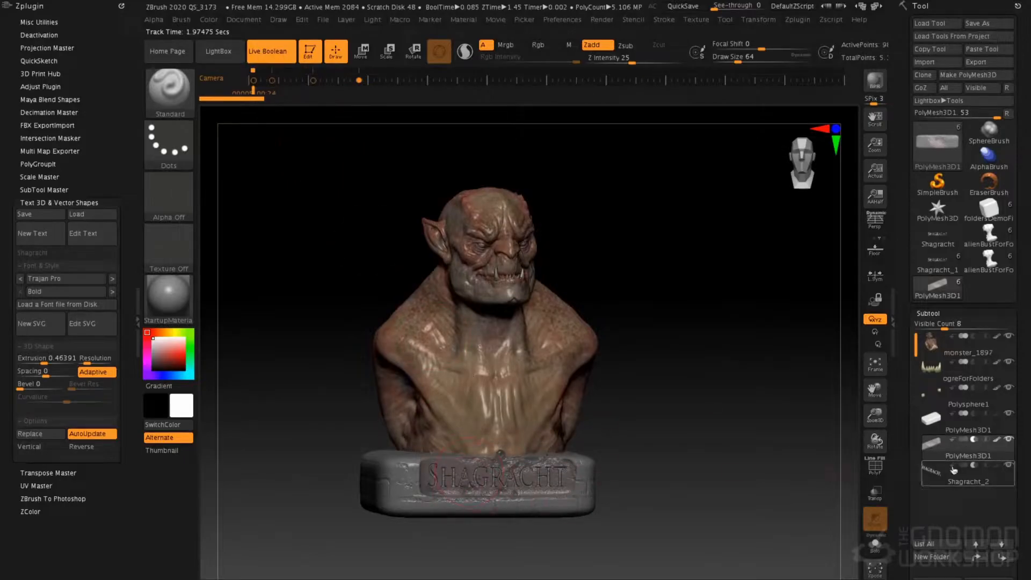
{"action": "left_click_drag", "start_coordinate": [672, 390], "coordinate": [686, 398]}
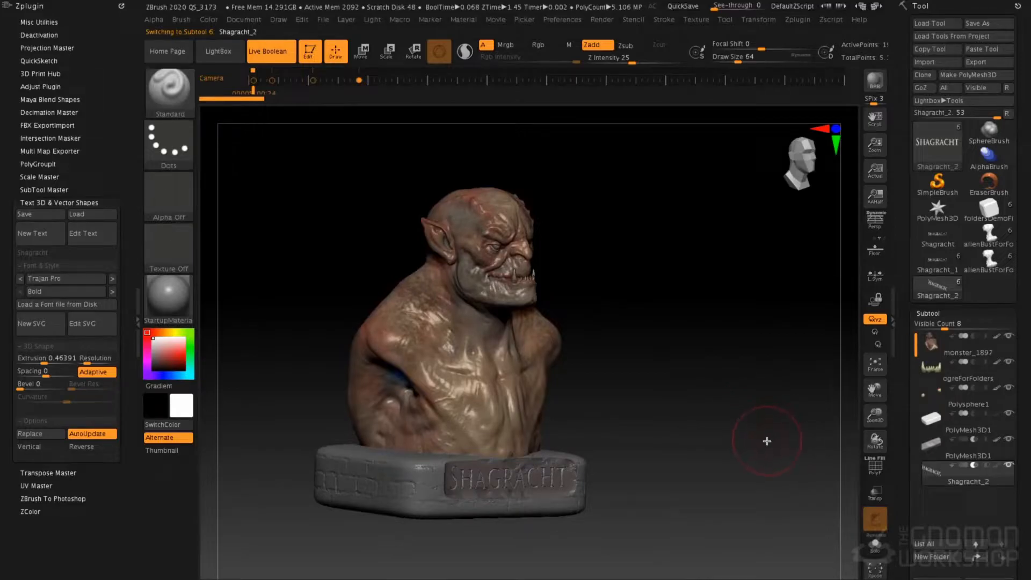
Turn off Live Boolean and hide the nameplate subtool to inspect the brick base behind it.
{"action": "key", "text": "shift+f"}
{"action": "left_click_drag", "start_coordinate": [712, 420], "coordinate": [702, 211], "text": "alt"}
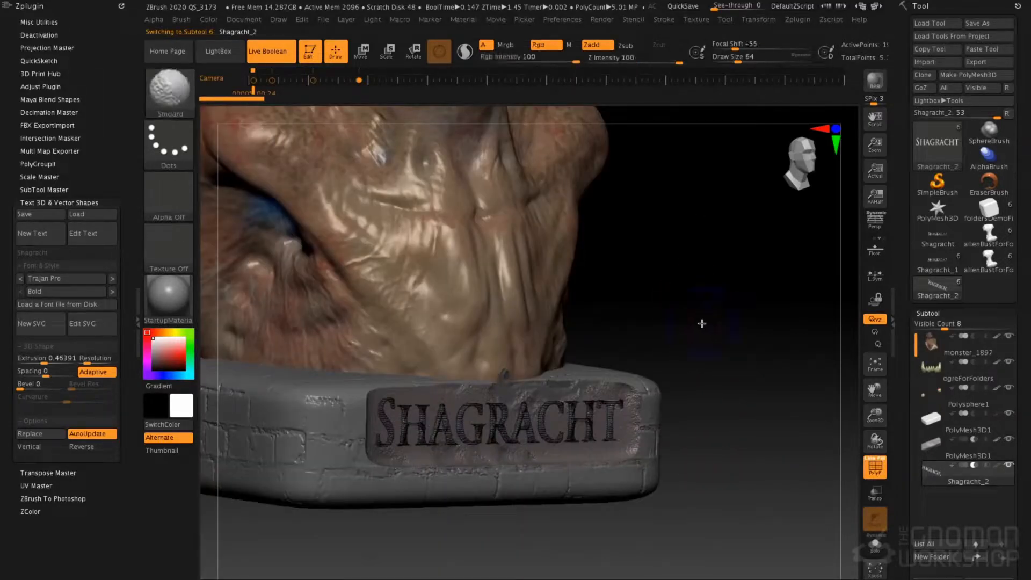
{"action": "key", "text": "shift+f"}
{"action": "left_click", "coordinate": [272, 54]}
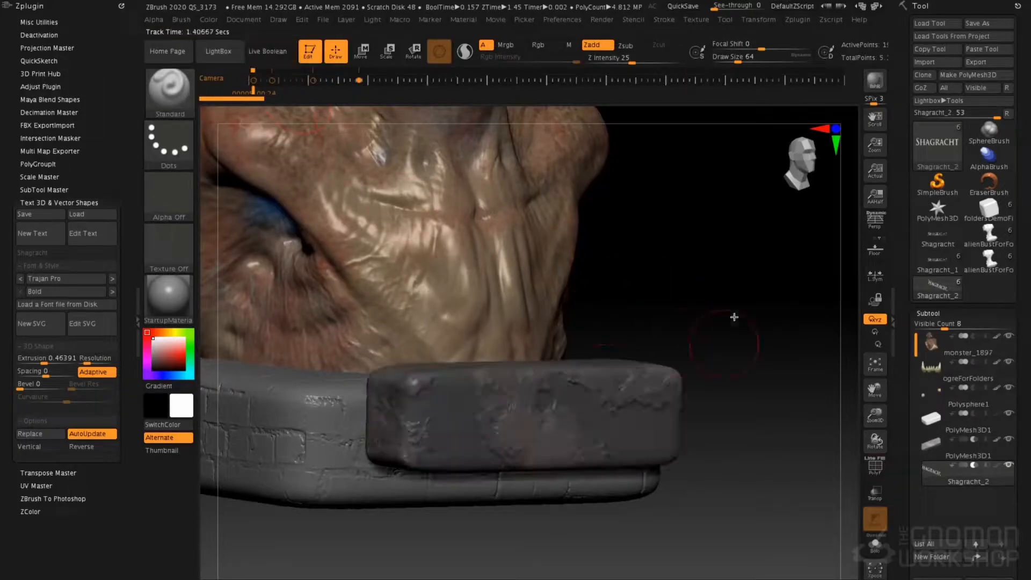
{"action": "left_click", "coordinate": [1009, 439]}
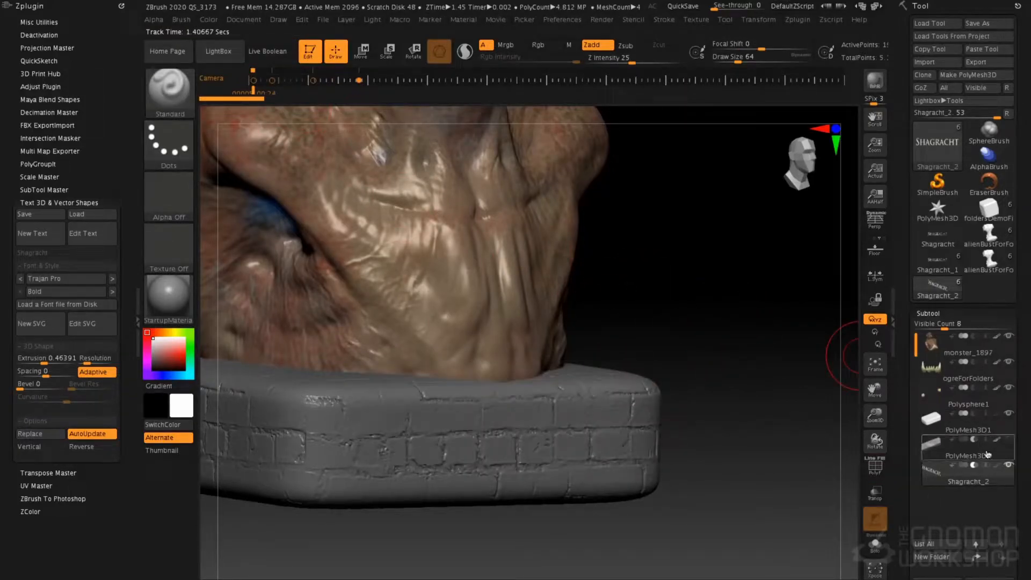
{"action": "left_click_drag", "start_coordinate": [855, 437], "coordinate": [824, 453]}
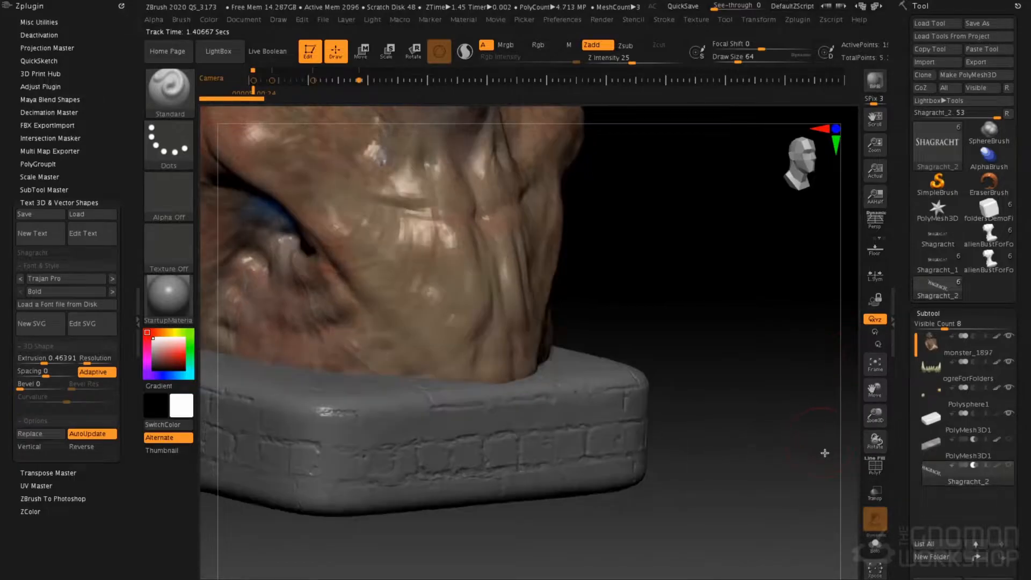
Isolate the Shagracht_2 text with Solo to inspect its lettering, and bring the other subtools back into view.
{"action": "left_click", "coordinate": [999, 480]}
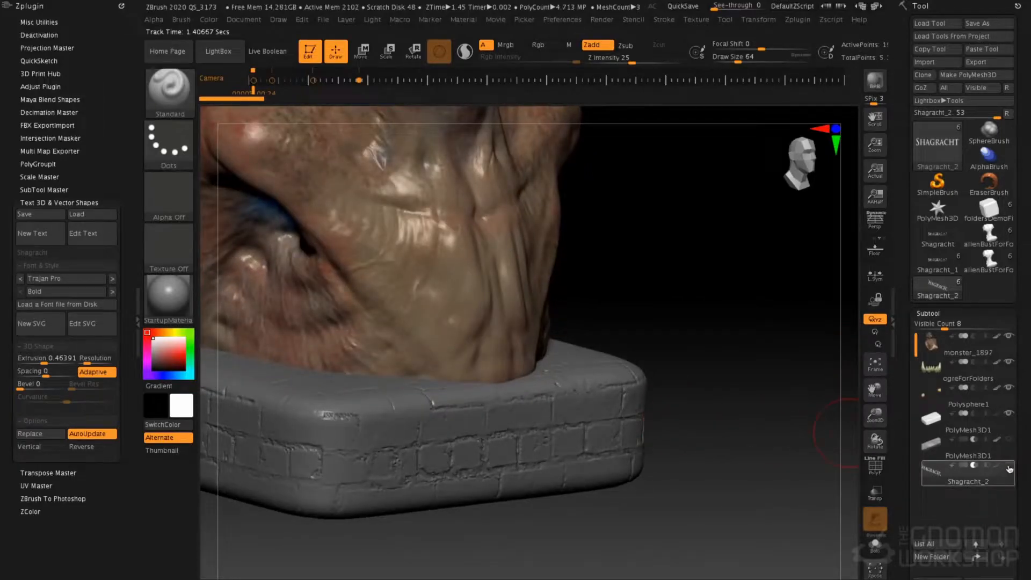
{"action": "mouse_move", "coordinate": [1009, 469]}
{"action": "left_click", "coordinate": [875, 543]}
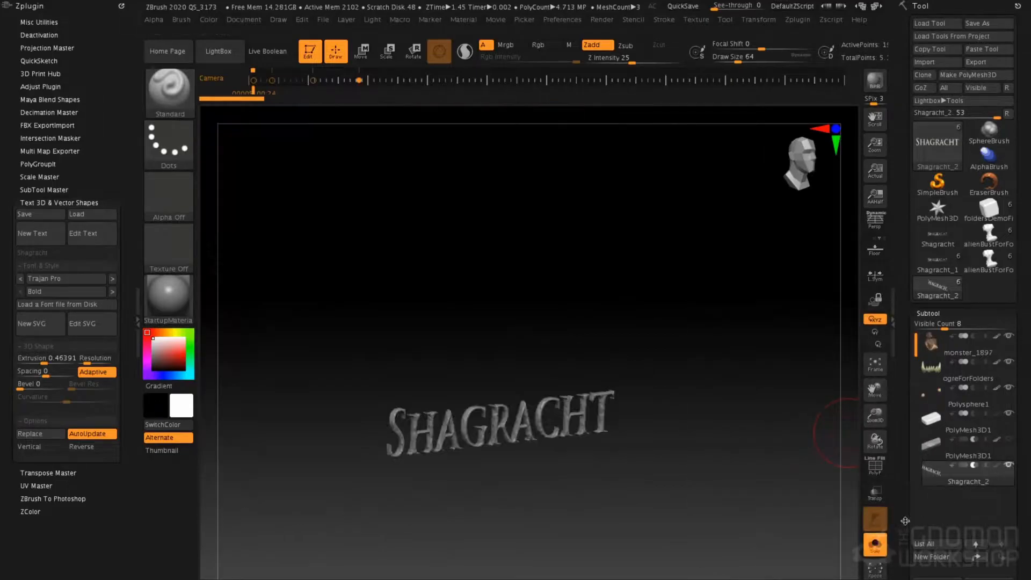
{"action": "left_click_drag", "start_coordinate": [681, 393], "coordinate": [604, 402]}
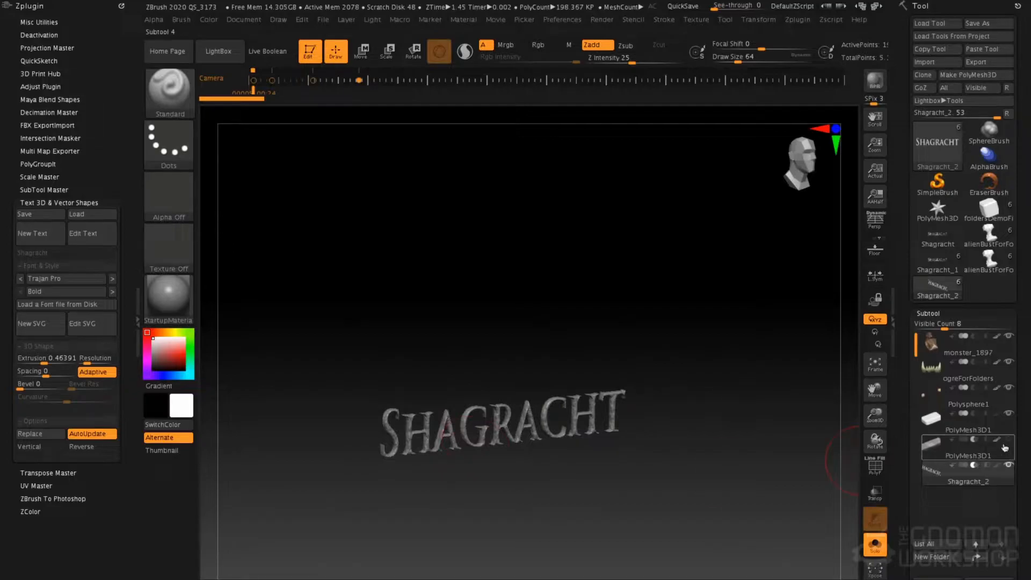
{"action": "left_click", "coordinate": [875, 543]}
Show the nameplate subtool again and re-enable Live Boolean to view the engraved text on the whole bust.
{"action": "left_click", "coordinate": [1008, 441]}
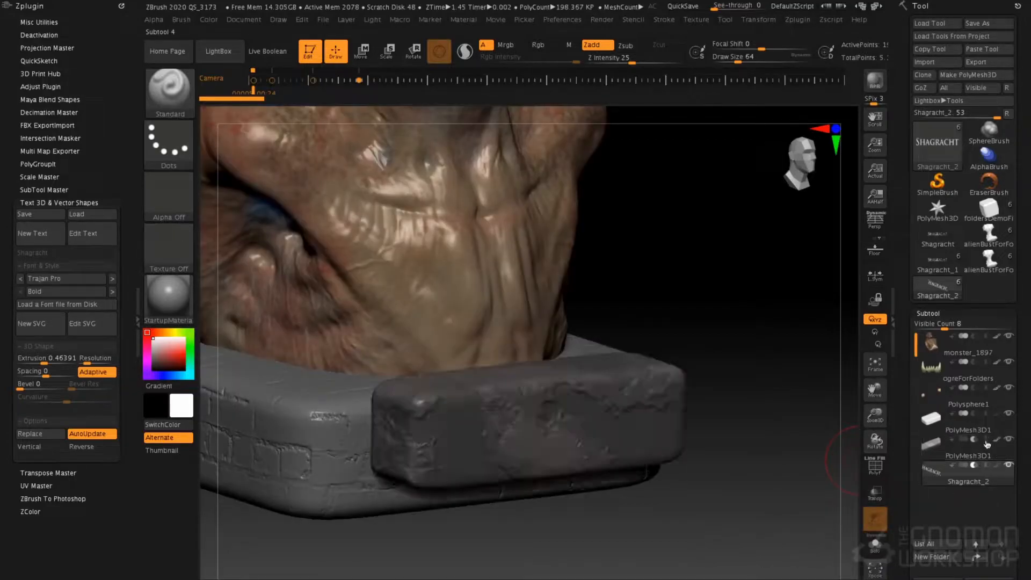
{"action": "left_click", "coordinate": [274, 52]}
{"action": "left_click_drag", "start_coordinate": [730, 407], "coordinate": [698, 368], "text": "alt"}
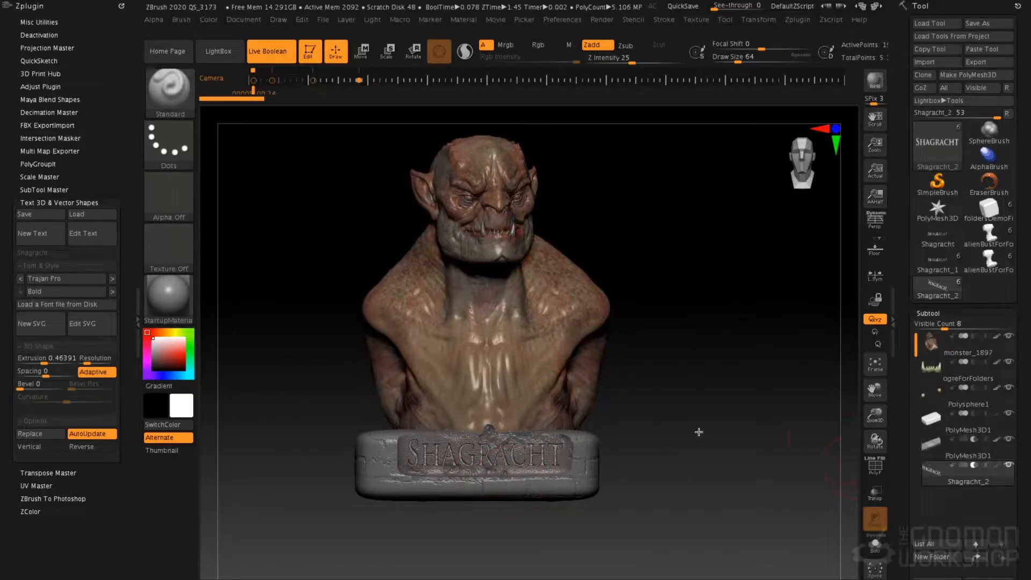
Create a subtool folder named "bust" that contains the monster_1897 subtool.
{"action": "left_click", "coordinate": [966, 345]}
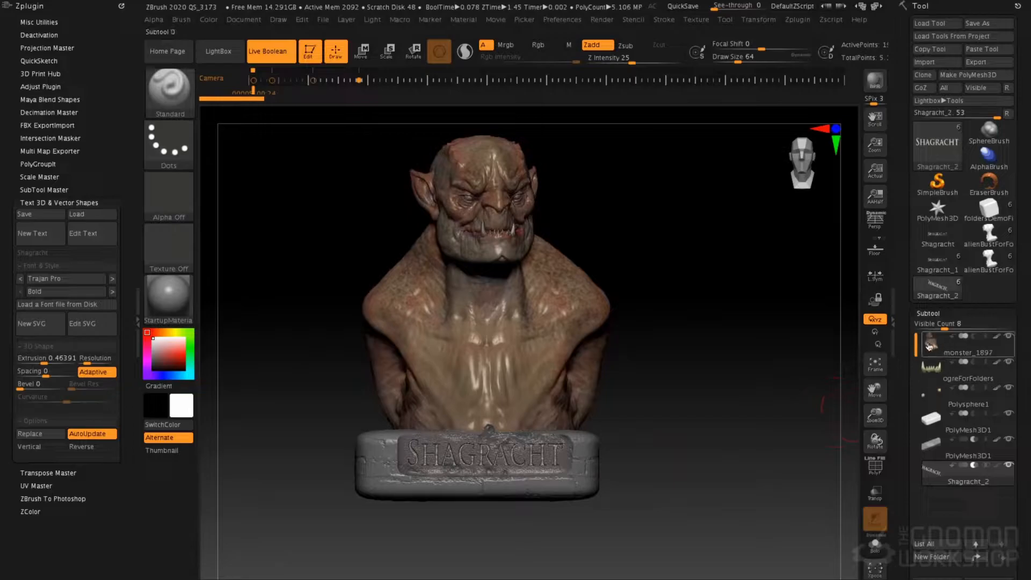
{"action": "left_click", "coordinate": [923, 558]}
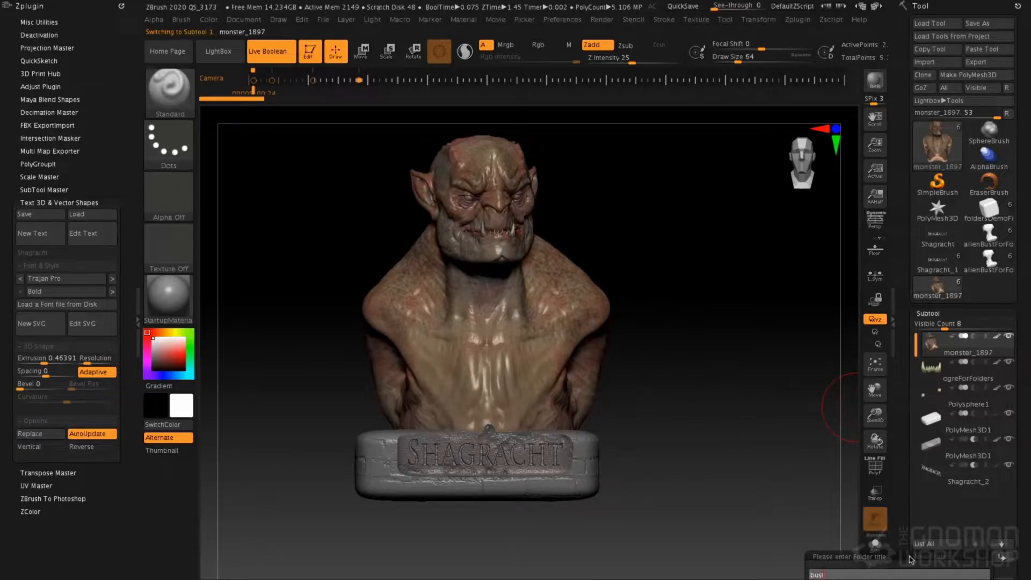
{"action": "type", "text": "bust"}
{"action": "key", "text": "Return"}
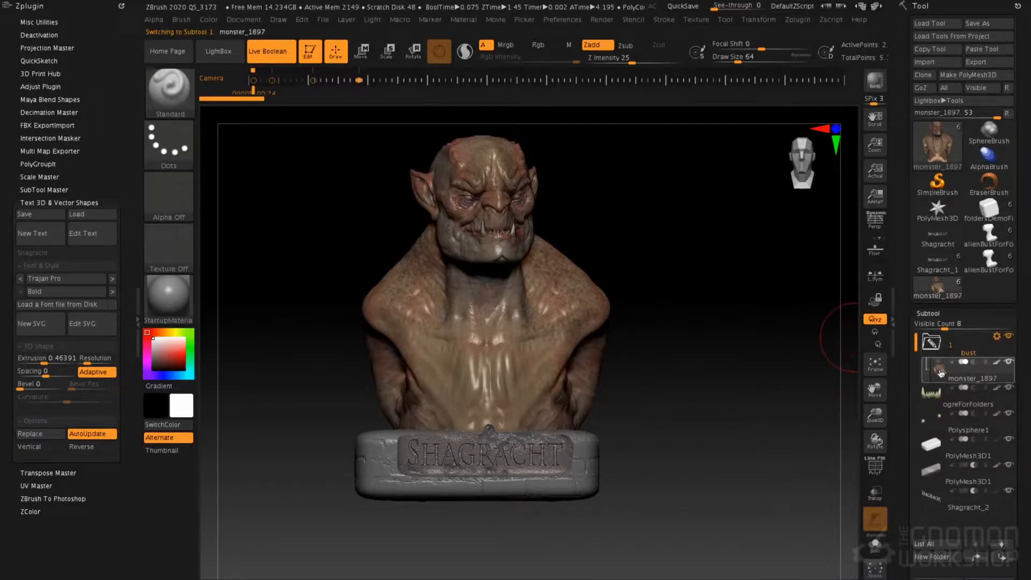
{"action": "mouse_move", "coordinate": [967, 379]}
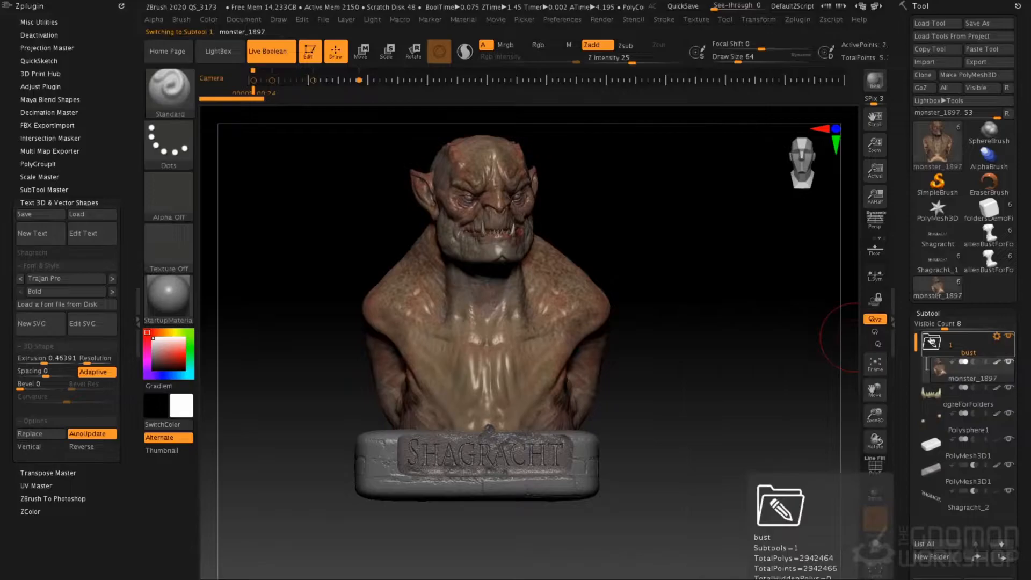
Move the ogreForFolders teeth and the Polysphere1 eyes into the bust folder.
{"action": "mouse_move", "coordinate": [933, 402]}
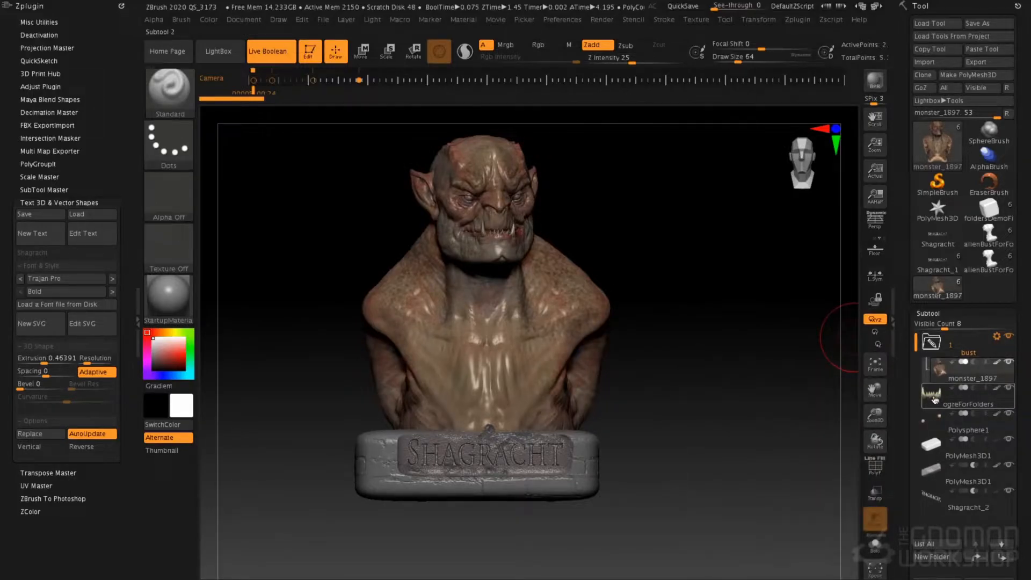
{"action": "left_click", "coordinate": [935, 399]}
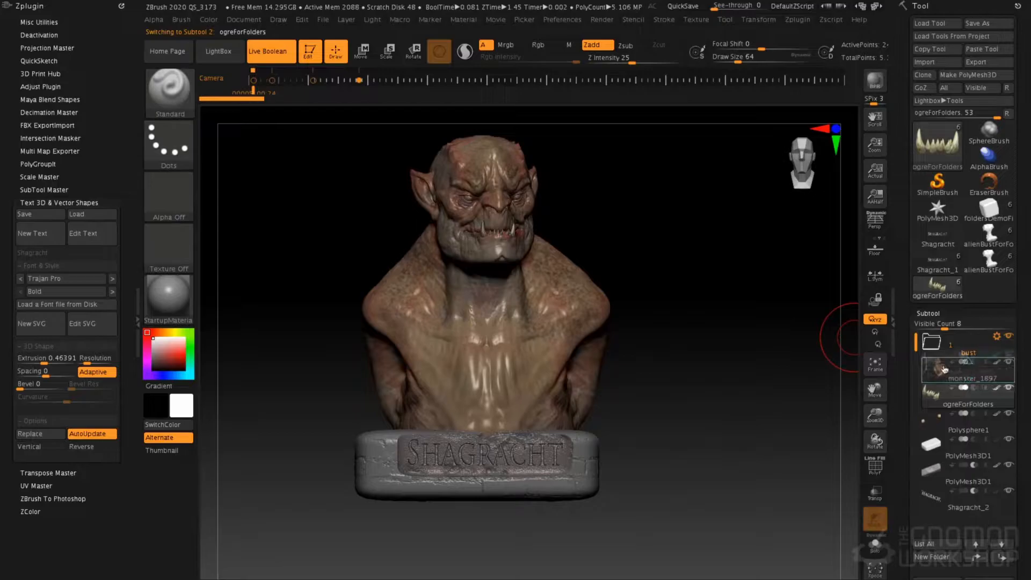
{"action": "left_click_drag", "start_coordinate": [945, 370], "coordinate": [954, 372]}
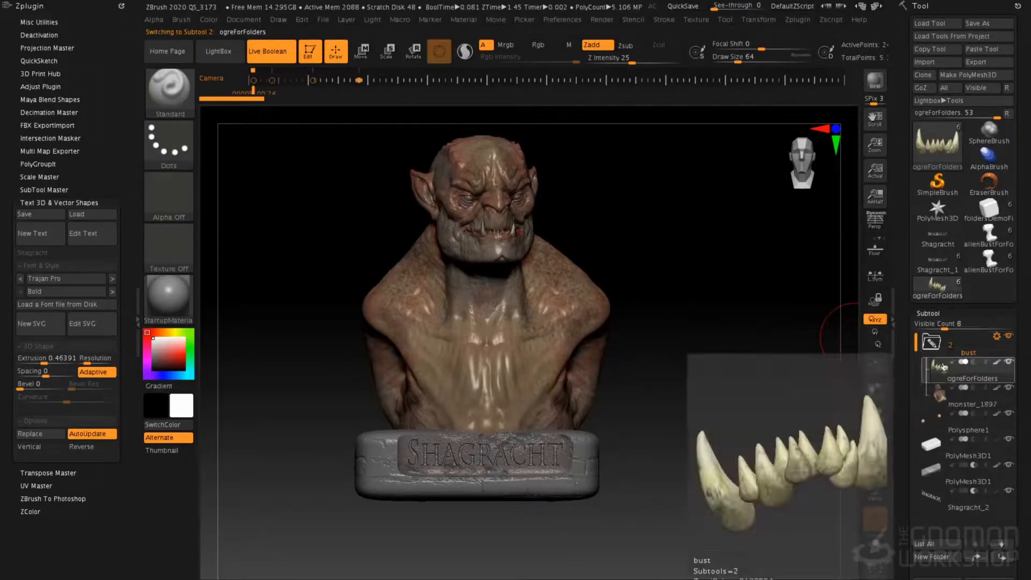
{"action": "left_click", "coordinate": [936, 424]}
{"action": "left_click_drag", "start_coordinate": [938, 425], "coordinate": [941, 395]}
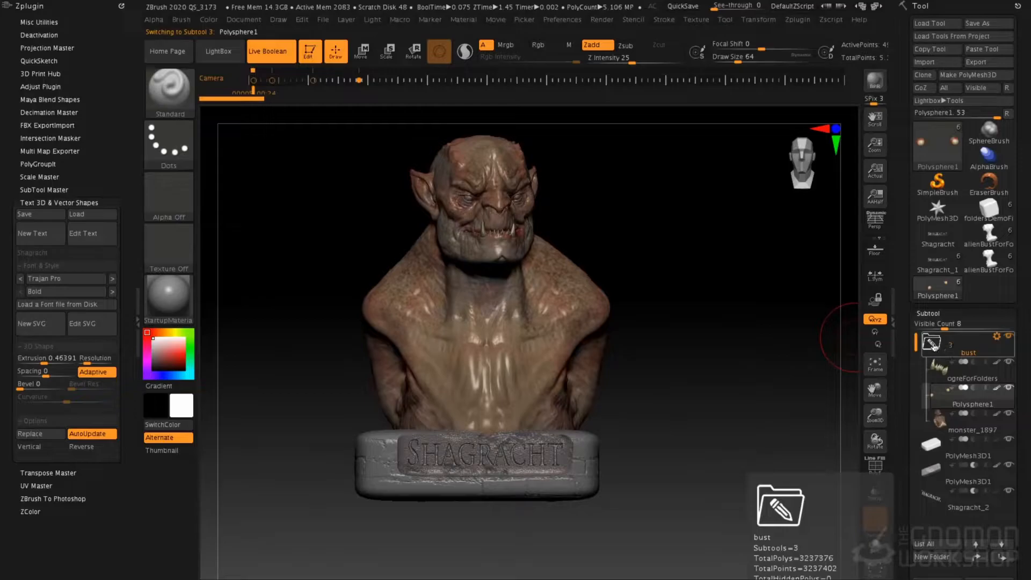
Collapse the bust folder, select the PolyMesh3D1 base block, and toggle the folder's visibility off and on twice.
{"action": "left_click", "coordinate": [935, 347]}
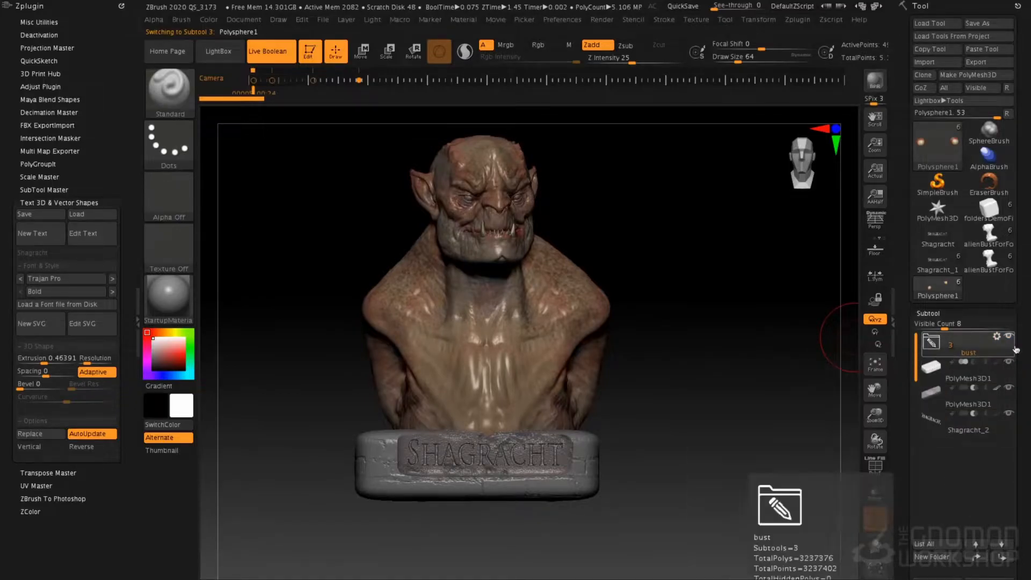
{"action": "left_click", "coordinate": [935, 371]}
{"action": "left_click", "coordinate": [1010, 341]}
{"action": "left_click", "coordinate": [1009, 341]}
{"action": "left_click", "coordinate": [1010, 341]}
{"action": "left_click", "coordinate": [1009, 341]}
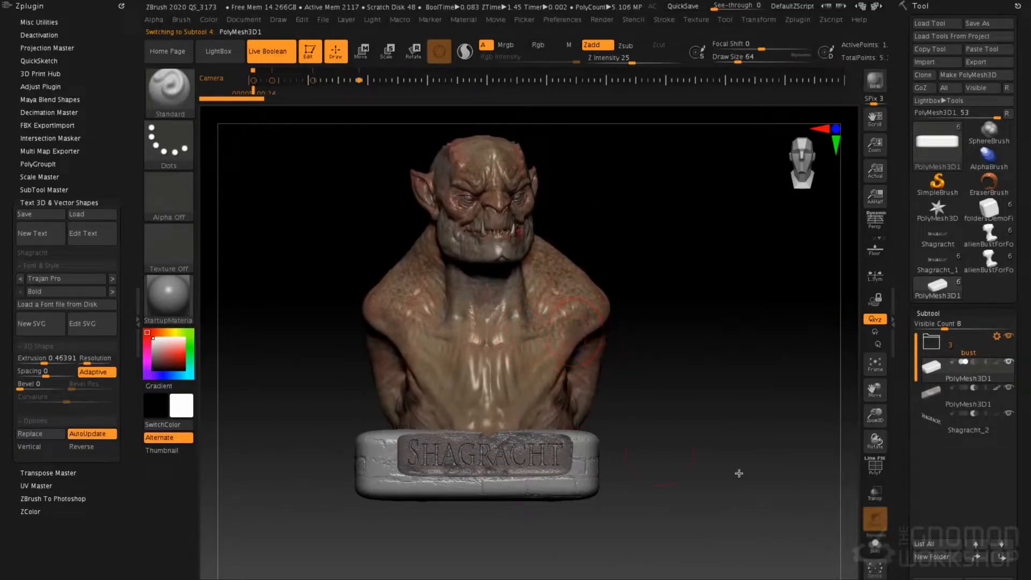
Create a subtool folder named "base" that contains the PolyMesh3D1 base block.
{"action": "mouse_move", "coordinate": [933, 400]}
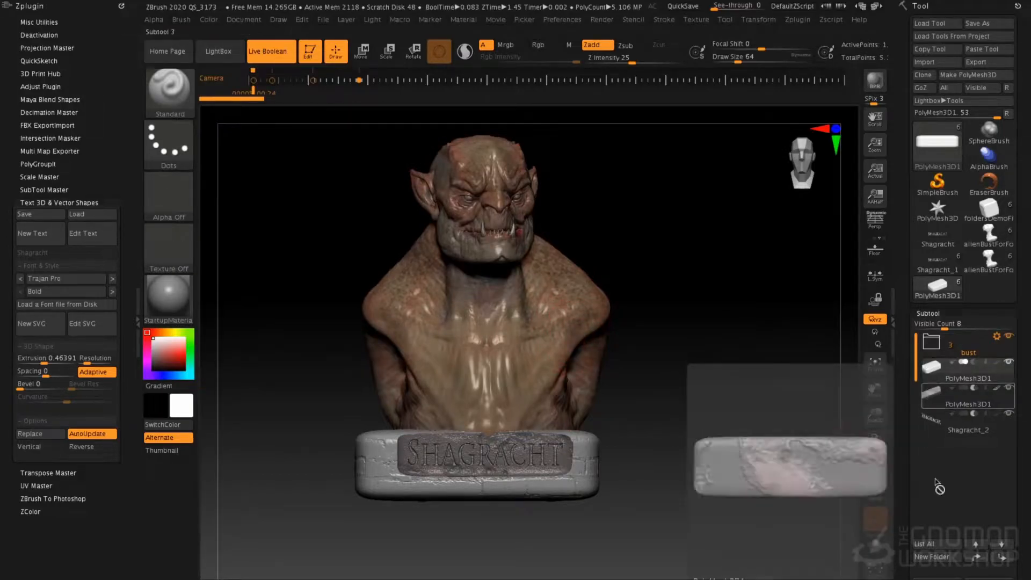
{"action": "left_click", "coordinate": [944, 556]}
{"action": "type", "text": "base"}
{"action": "key", "text": "Return"}
Move the PolyMesh3D1 nameplate and the Shagracht_2 text into the base folder.
{"action": "left_click", "coordinate": [941, 430]}
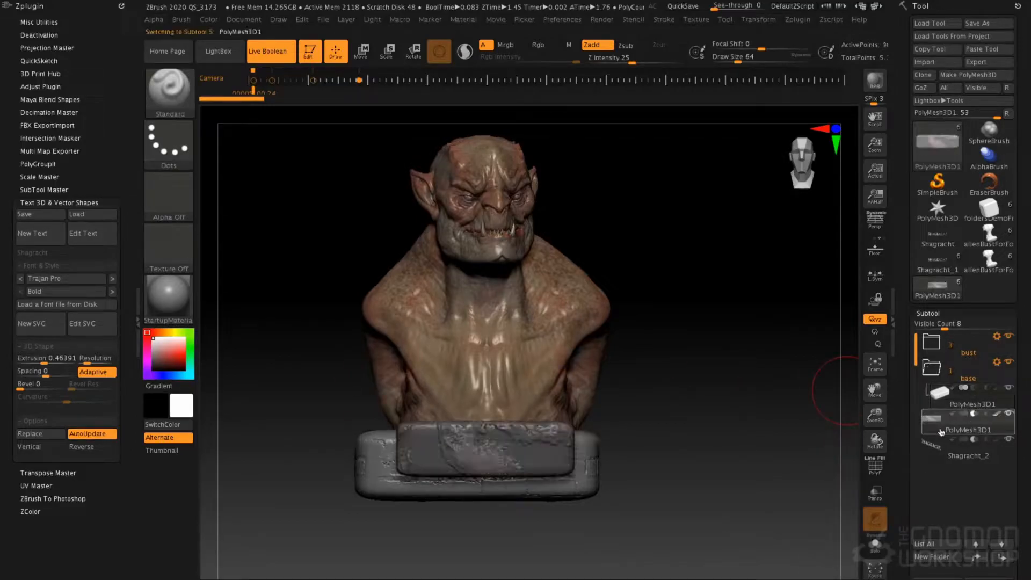
{"action": "left_click_drag", "start_coordinate": [958, 408], "coordinate": [958, 406]}
{"action": "left_click", "coordinate": [940, 455]}
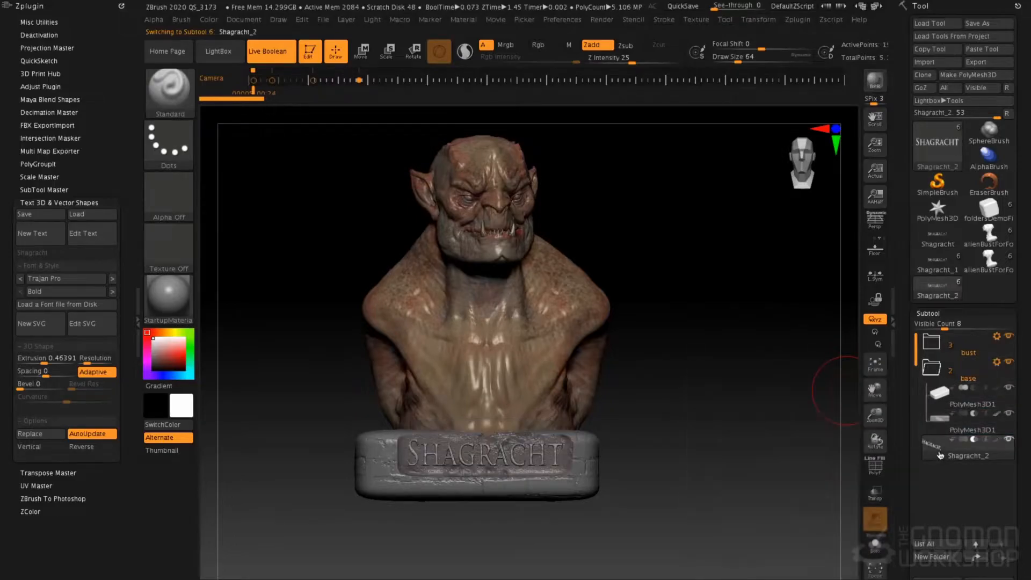
{"action": "left_click_drag", "start_coordinate": [941, 435], "coordinate": [941, 432]}
Select the nameplate and the Shagracht_2 text inside the base folder in turn to check its contents.
{"action": "left_click", "coordinate": [940, 424]}
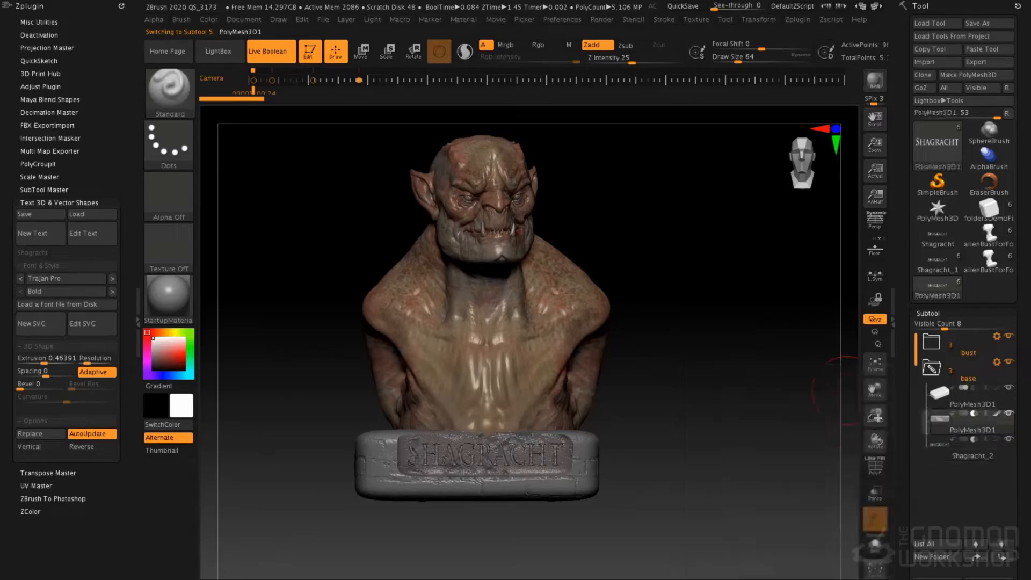
{"action": "left_click", "coordinate": [937, 454]}
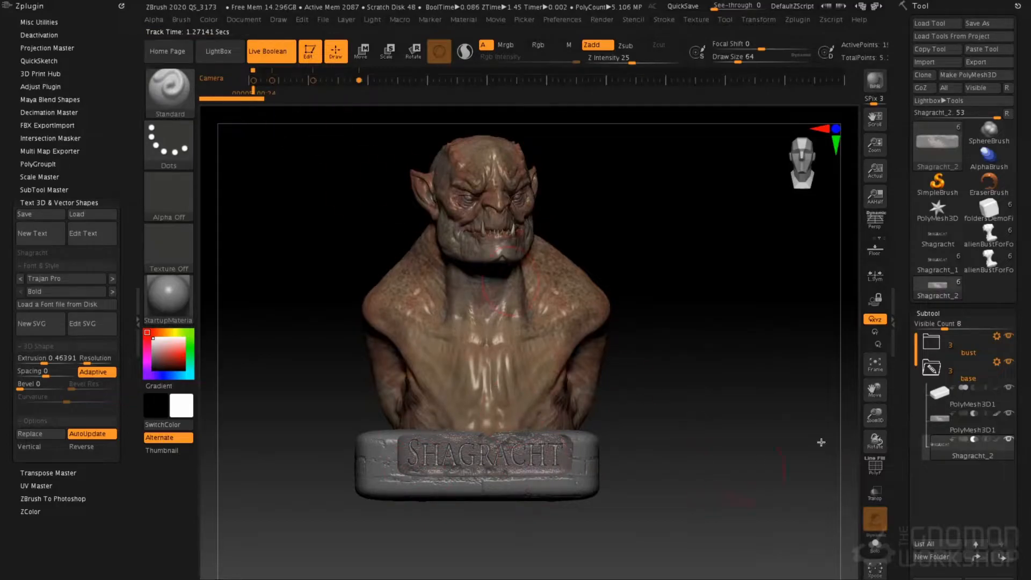
{"action": "left_click", "coordinate": [934, 458]}
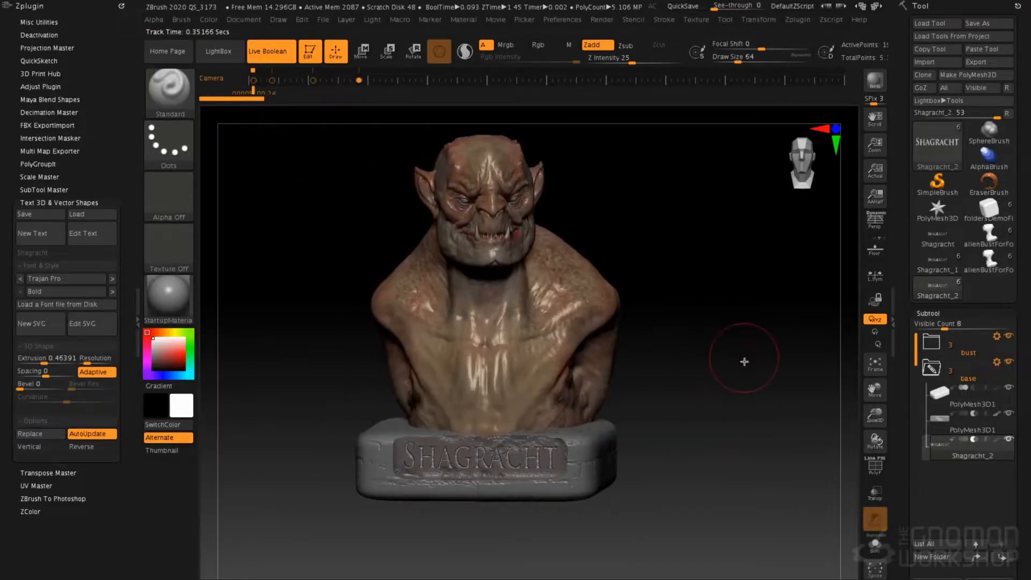
Collapse and expand the base and bust folders in turn, leaving both folders collapsed.
{"action": "left_click", "coordinate": [934, 371]}
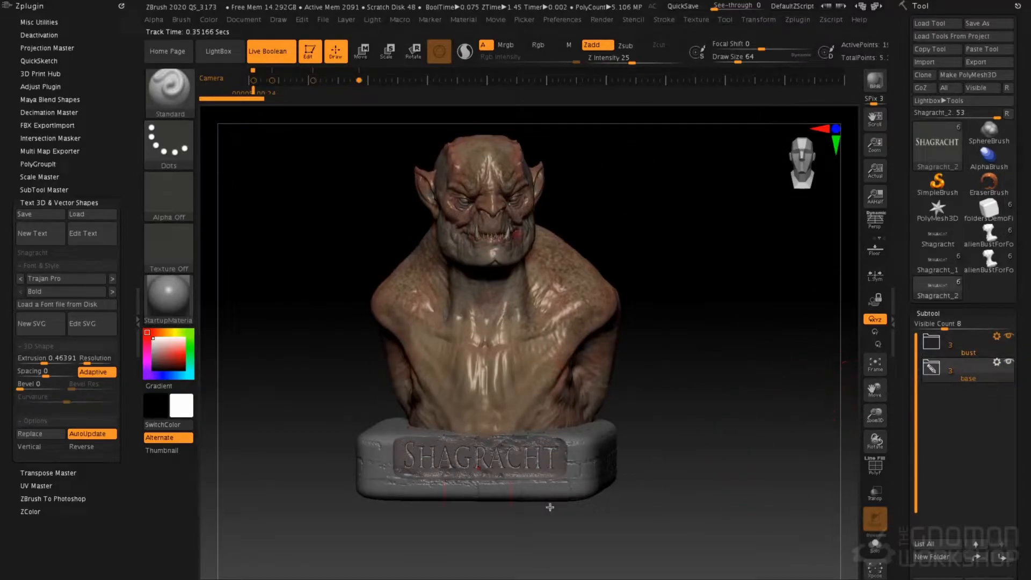
{"action": "left_click", "coordinate": [936, 371]}
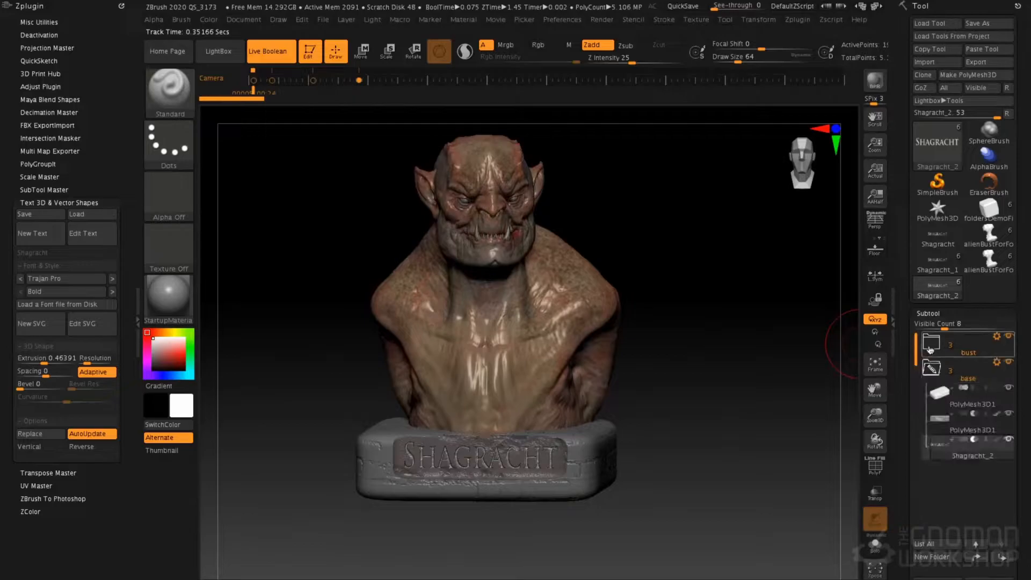
{"action": "left_click", "coordinate": [932, 349]}
{"action": "left_click", "coordinate": [932, 343]}
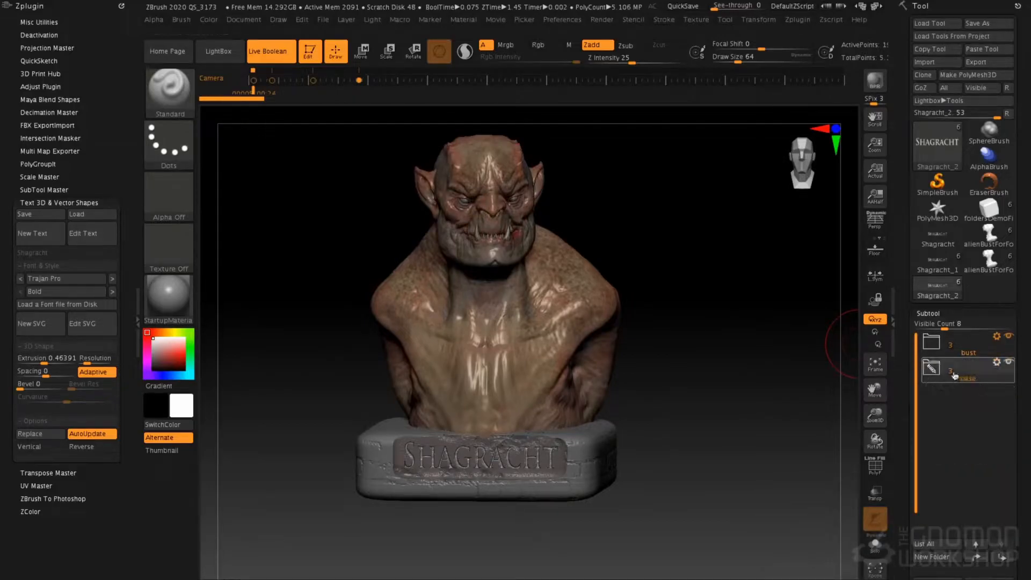
{"action": "left_click", "coordinate": [941, 396]}
{"action": "left_click", "coordinate": [932, 368]}
{"action": "left_click", "coordinate": [933, 344]}
{"action": "left_click", "coordinate": [933, 344]}
{"action": "left_click", "coordinate": [938, 378]}
Expand the bust folder, apply Transpose Set to it, try moving the whole bust upward, and undo the move.
{"action": "left_click_drag", "start_coordinate": [767, 392], "coordinate": [712, 495]}
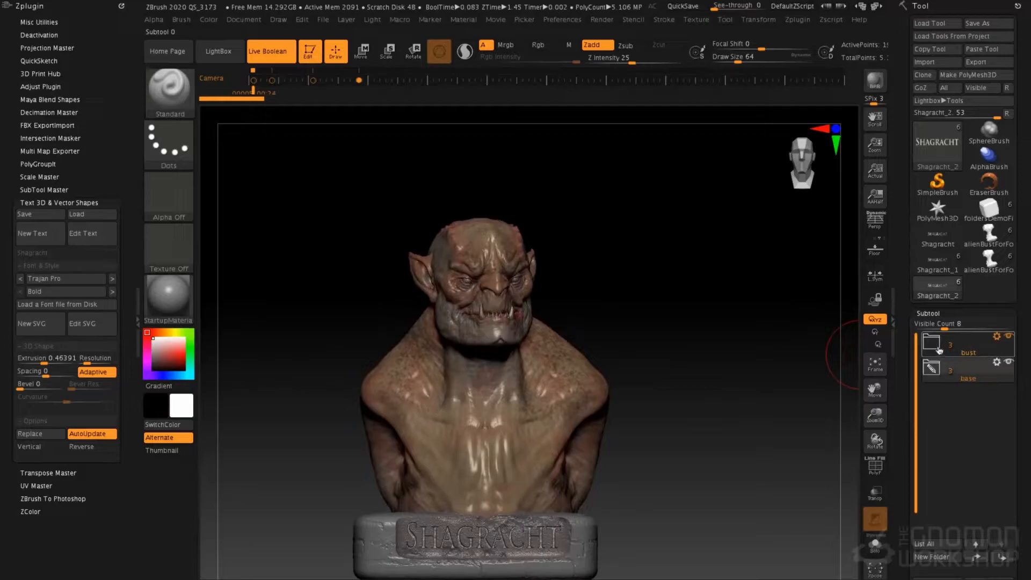
{"action": "left_click", "coordinate": [939, 349]}
{"action": "left_click", "coordinate": [996, 337]}
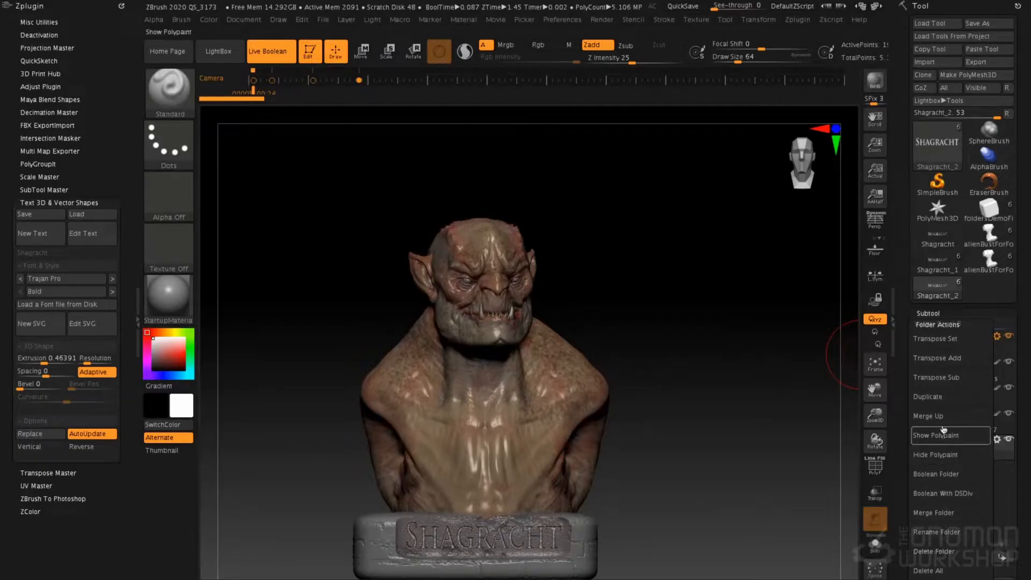
{"action": "left_click", "coordinate": [943, 338]}
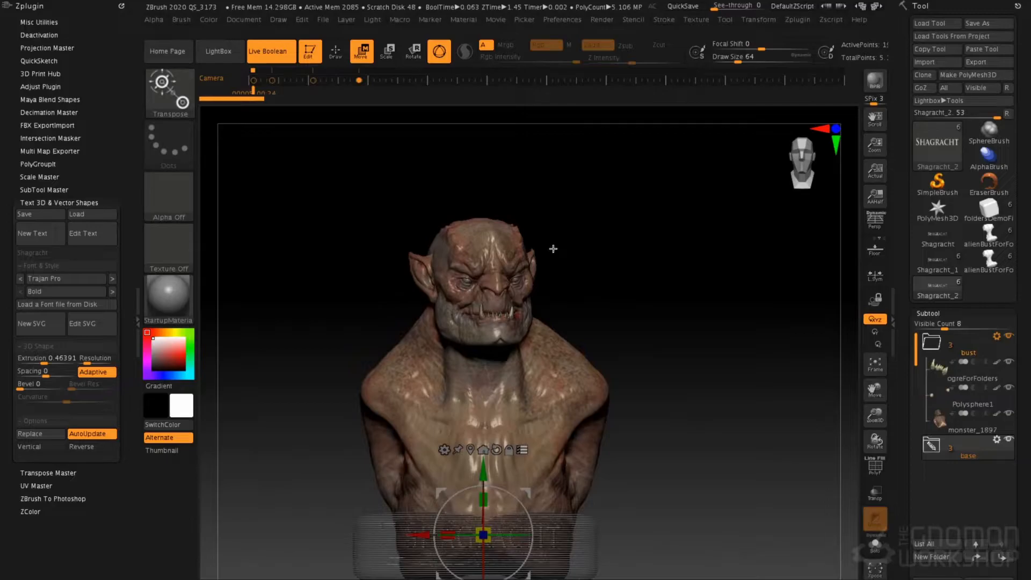
{"action": "left_click_drag", "start_coordinate": [490, 475], "coordinate": [481, 377]}
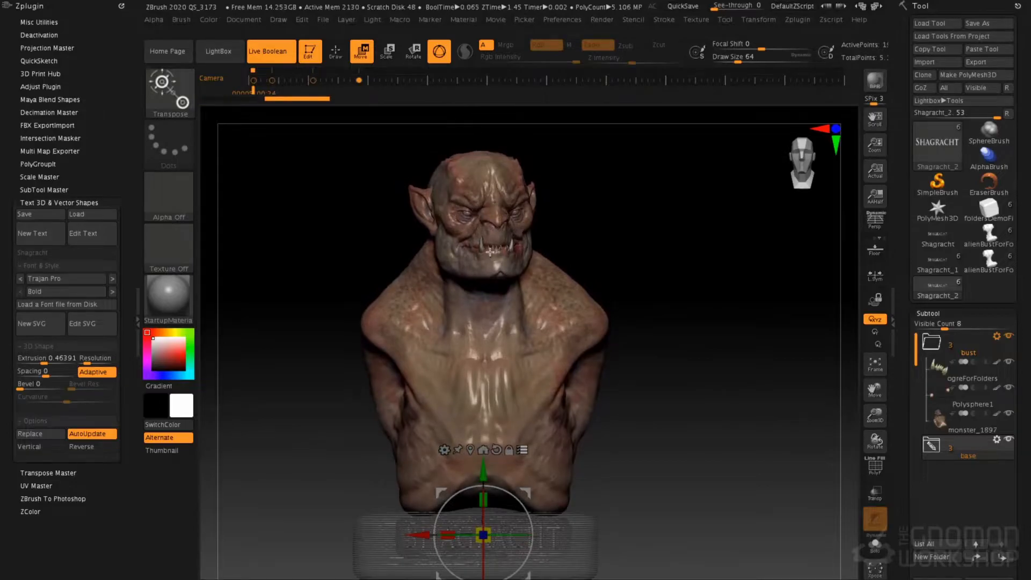
{"action": "key", "text": "ctrl+z"}
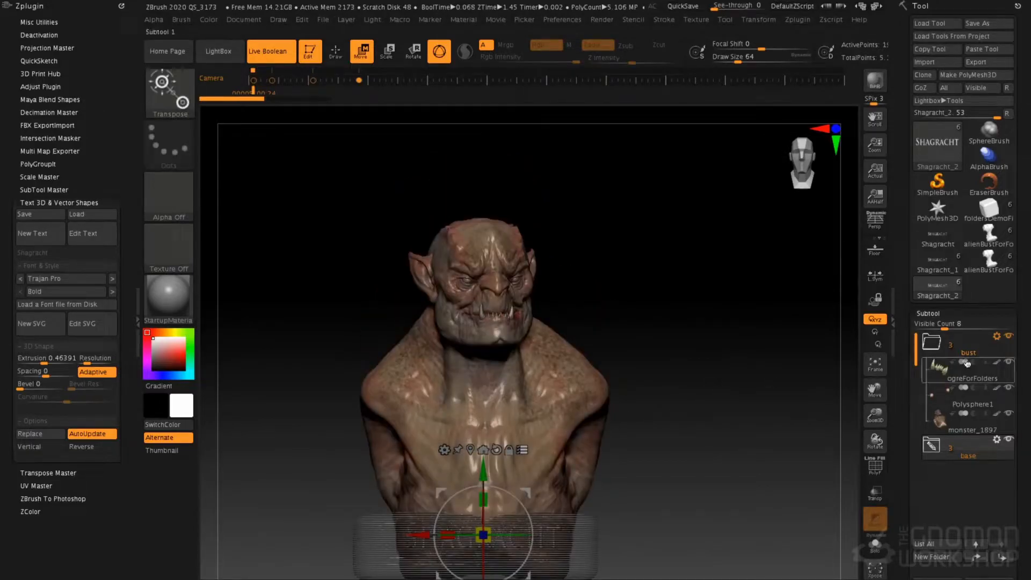
Apply Transpose Add to the base folder, try moving the bust and base together, and undo the move.
{"action": "left_click", "coordinate": [997, 337]}
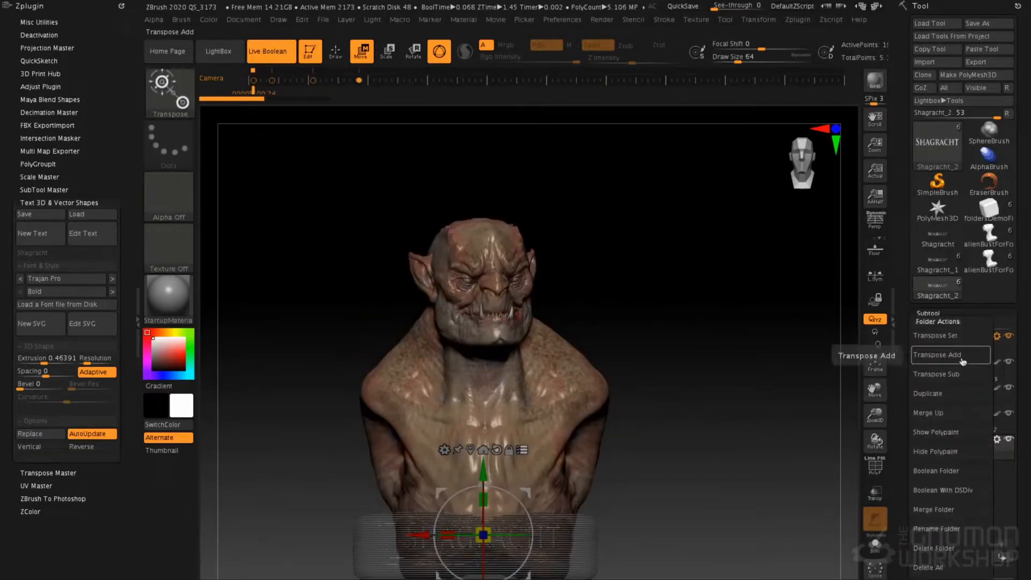
{"action": "left_click", "coordinate": [959, 370]}
{"action": "left_click", "coordinate": [997, 336]}
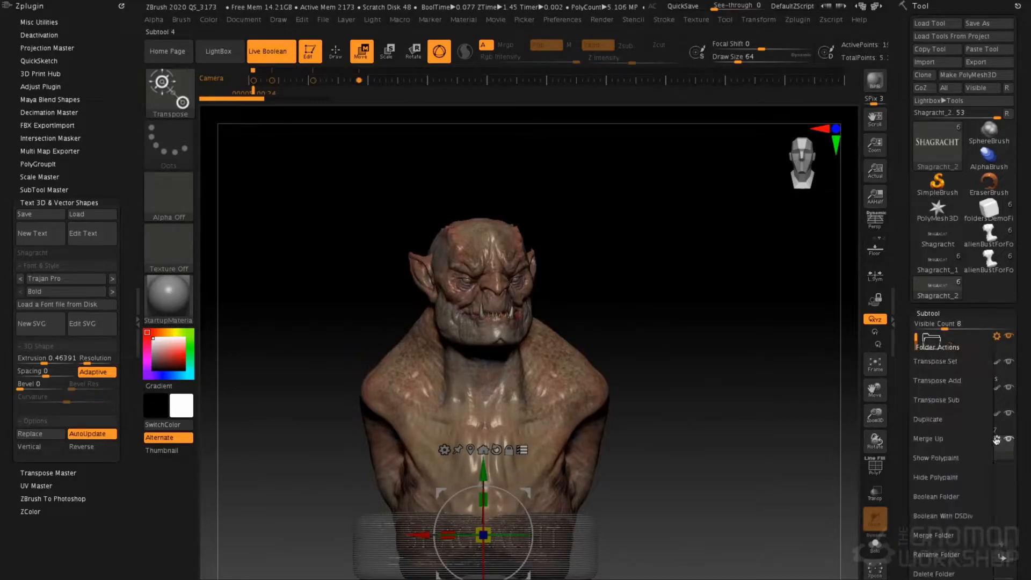
{"action": "left_click", "coordinate": [965, 401]}
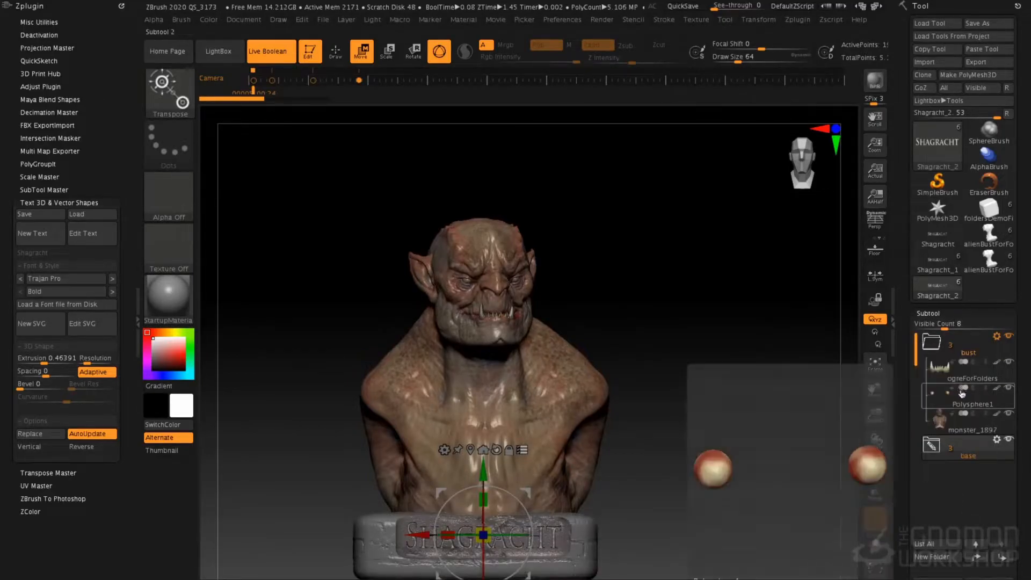
{"action": "left_click_drag", "start_coordinate": [489, 434], "coordinate": [521, 425]}
{"action": "key", "text": "ctrl+z"}
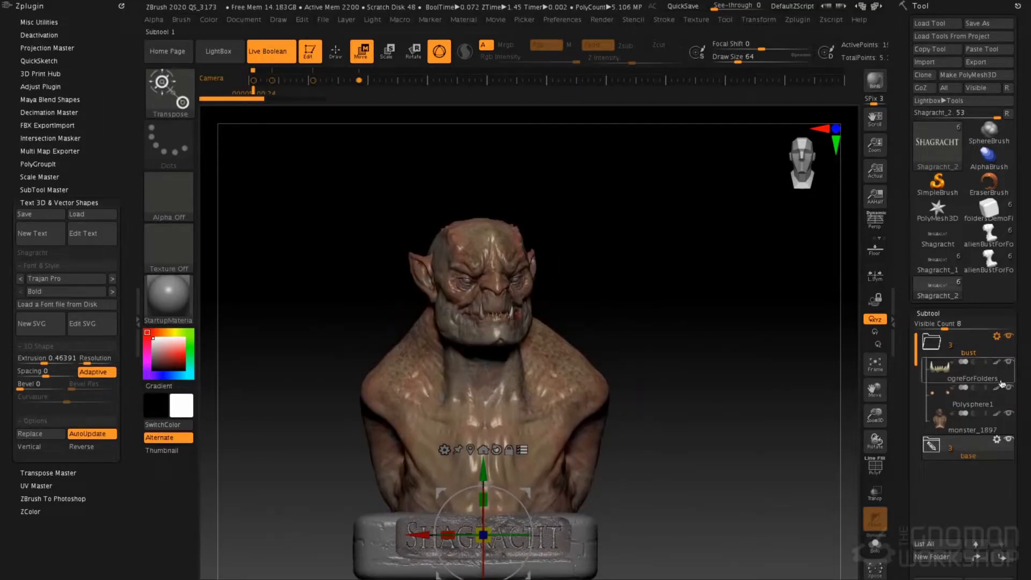
Apply Transpose Sub to the base folder, try moving only the bust upward, and undo the move.
{"action": "left_click", "coordinate": [996, 439]}
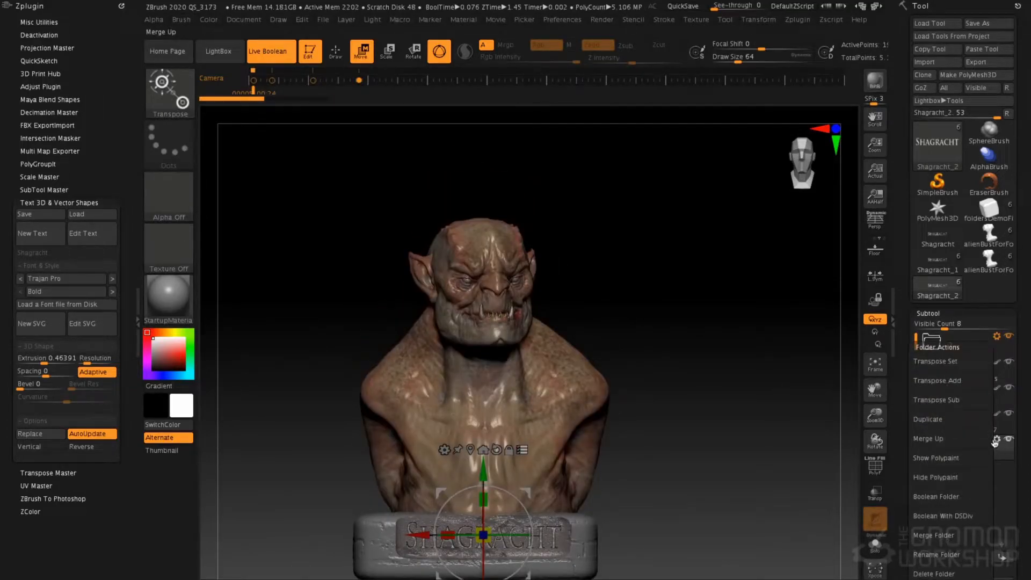
{"action": "left_click", "coordinate": [937, 400]}
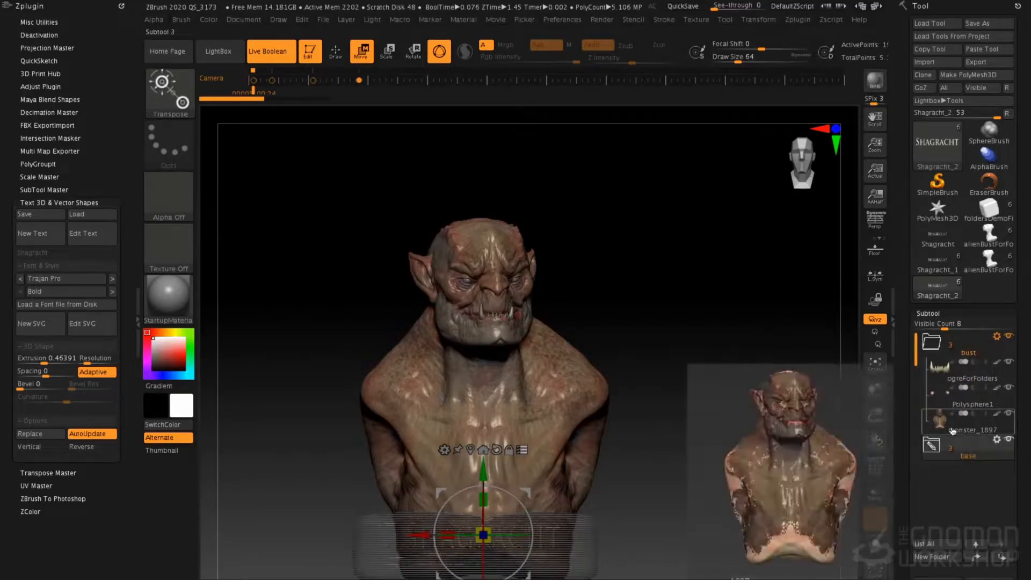
{"action": "left_click_drag", "start_coordinate": [486, 466], "coordinate": [485, 413]}
{"action": "key", "text": "ctrl+z"}
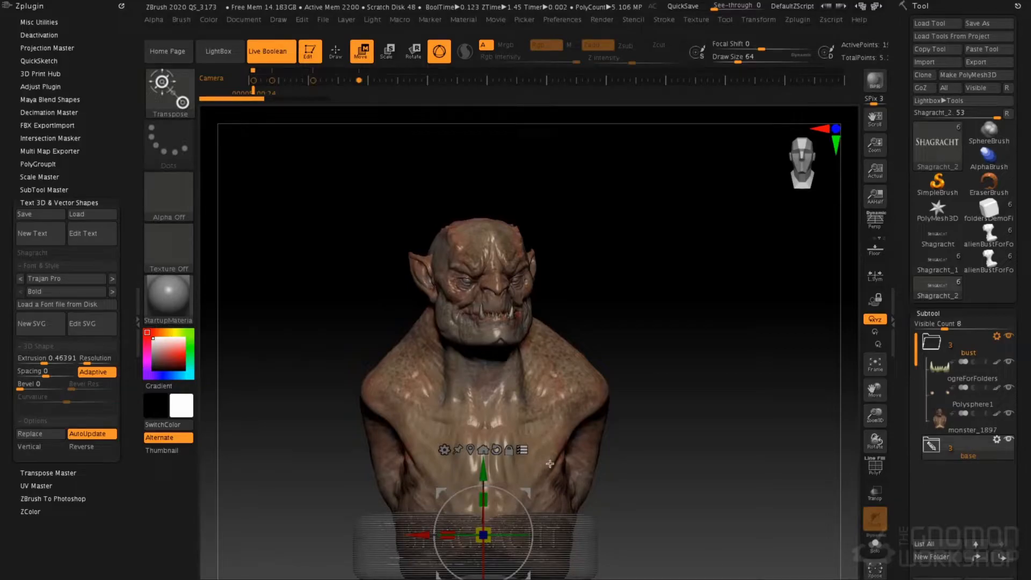
Duplicate the bust folder together with all its subtools.
{"action": "left_click", "coordinate": [945, 347]}
{"action": "left_click", "coordinate": [997, 337]}
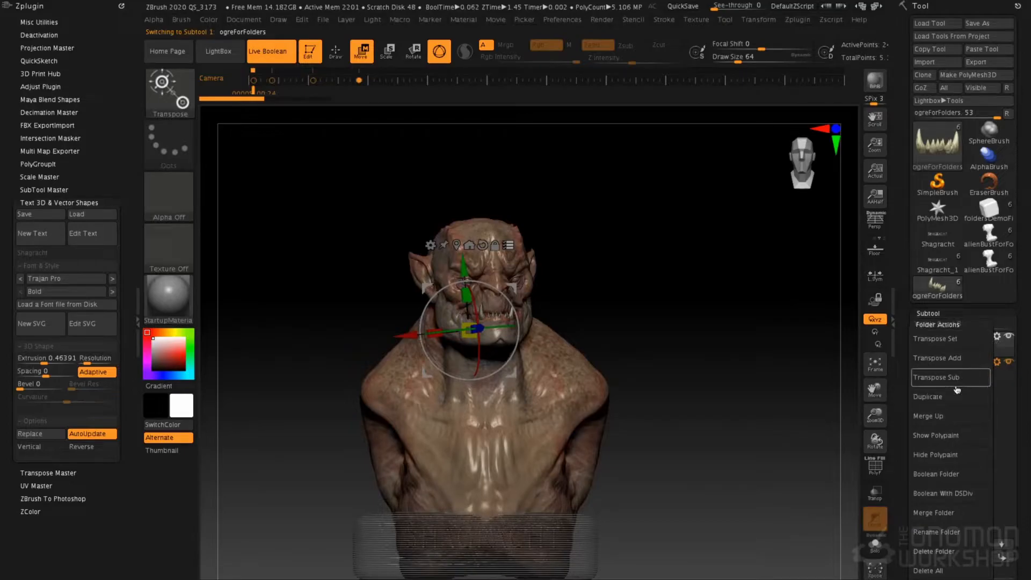
{"action": "left_click", "coordinate": [949, 400]}
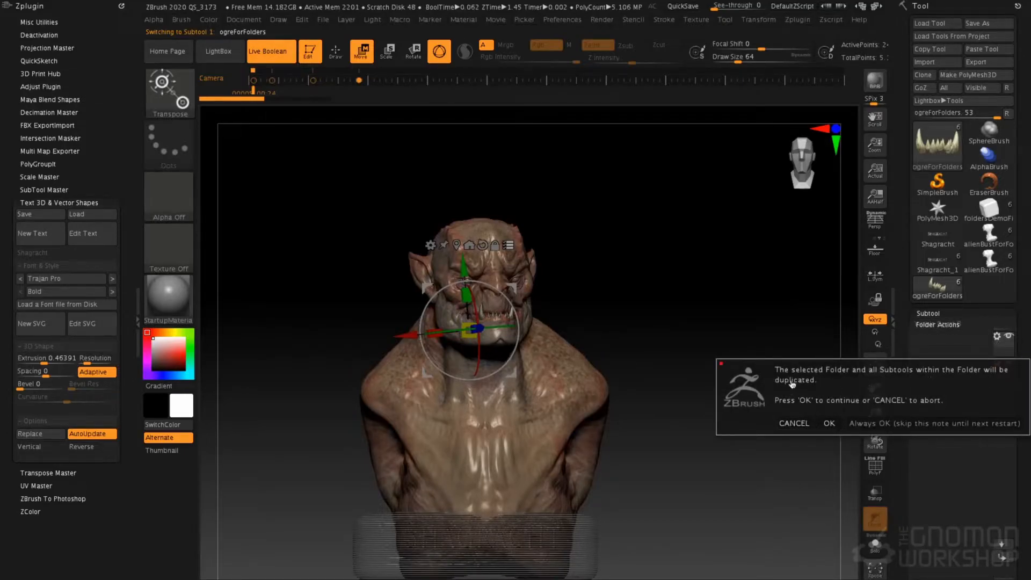
{"action": "left_click", "coordinate": [830, 423]}
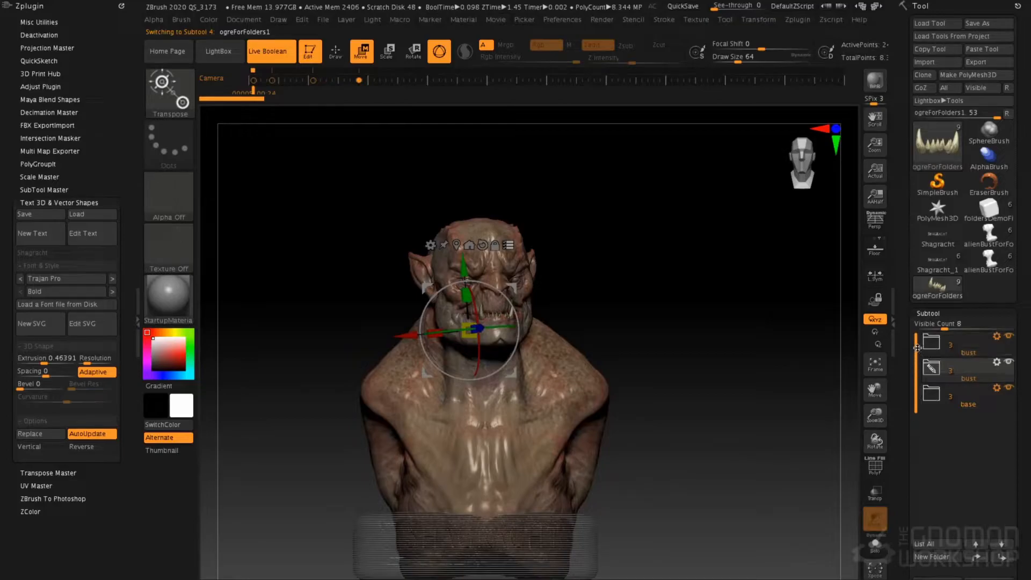
Delete the original bust folder, and remove its released ogreForFolders, Polysphere1 and monster_1897 subtools.
{"action": "left_click", "coordinate": [960, 347]}
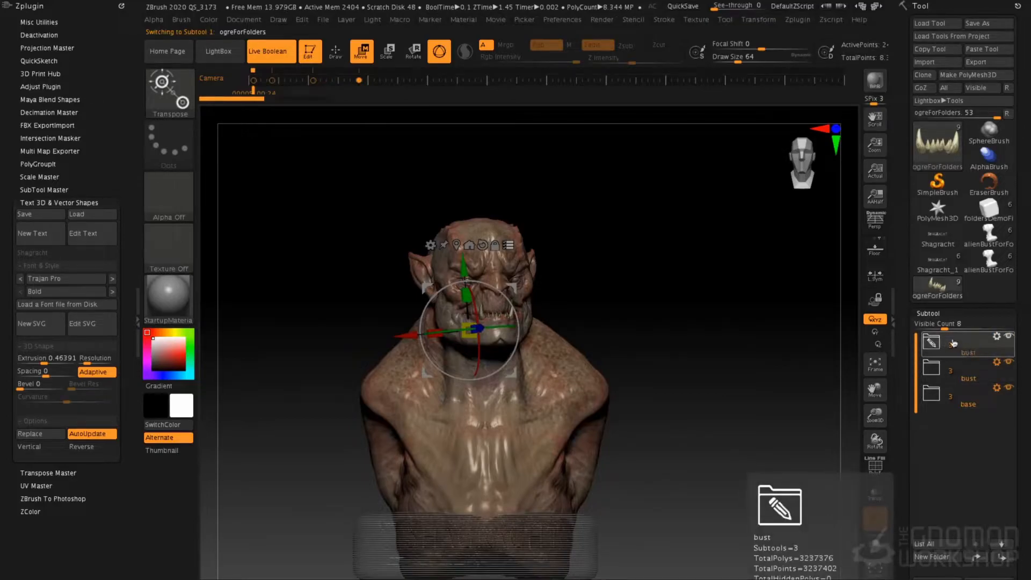
{"action": "left_click", "coordinate": [996, 339]}
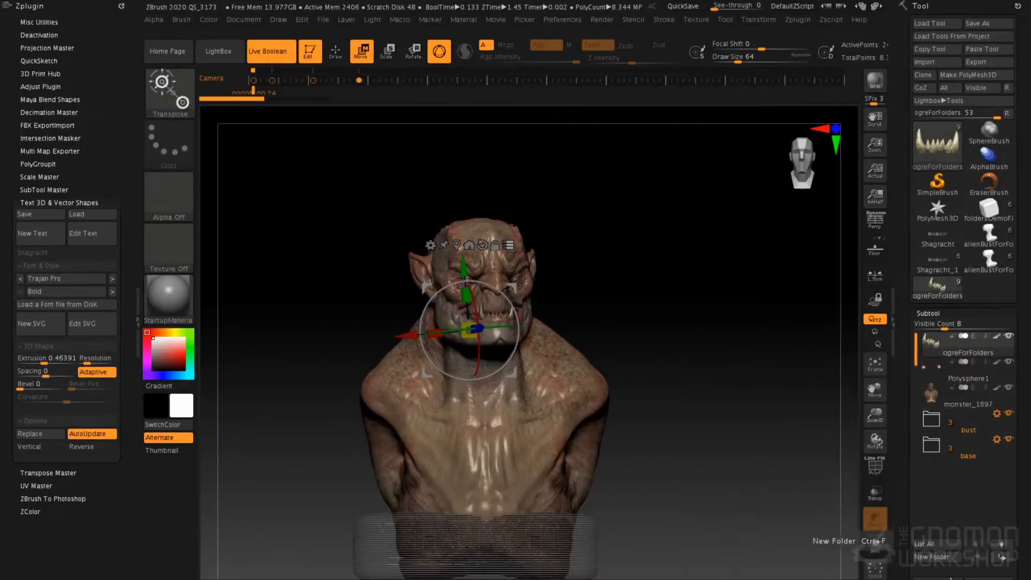
{"action": "left_click_drag", "start_coordinate": [1024, 569], "coordinate": [1023, 532]}
{"action": "left_click", "coordinate": [929, 579]}
{"action": "left_click", "coordinate": [806, 579]}
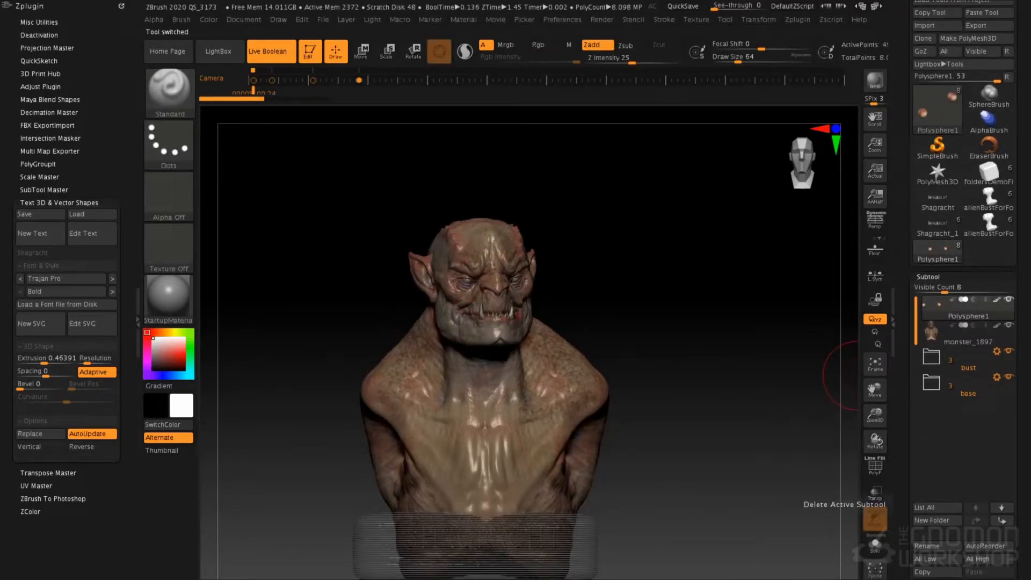
{"action": "left_click", "coordinate": [929, 579]}
{"action": "left_click", "coordinate": [929, 579]}
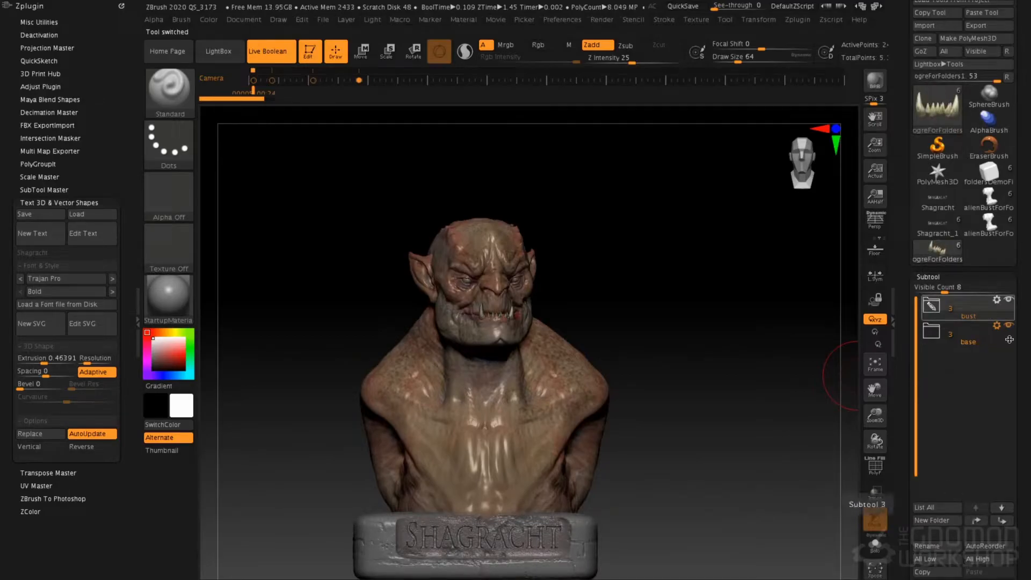
Examine the Merge Up option in the folder actions of the bust and base folders without applying it.
{"action": "left_click", "coordinate": [997, 299]}
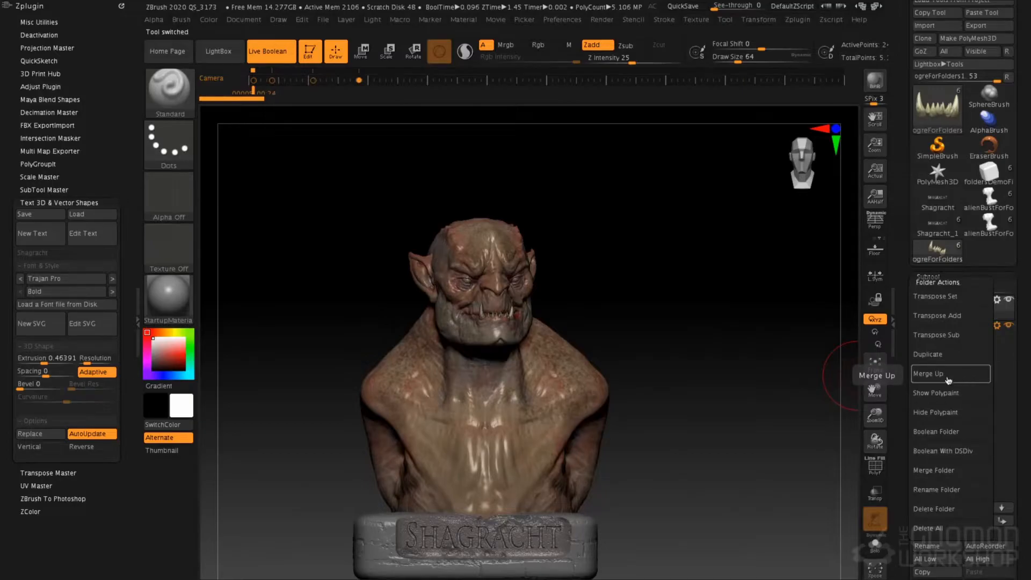
{"action": "left_click", "coordinate": [939, 379]}
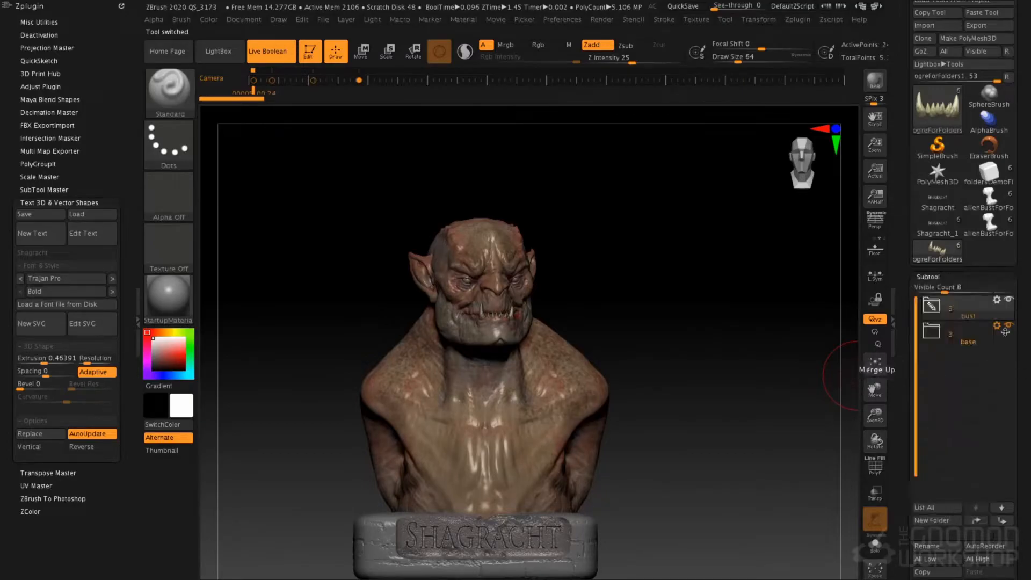
{"action": "left_click", "coordinate": [997, 326]}
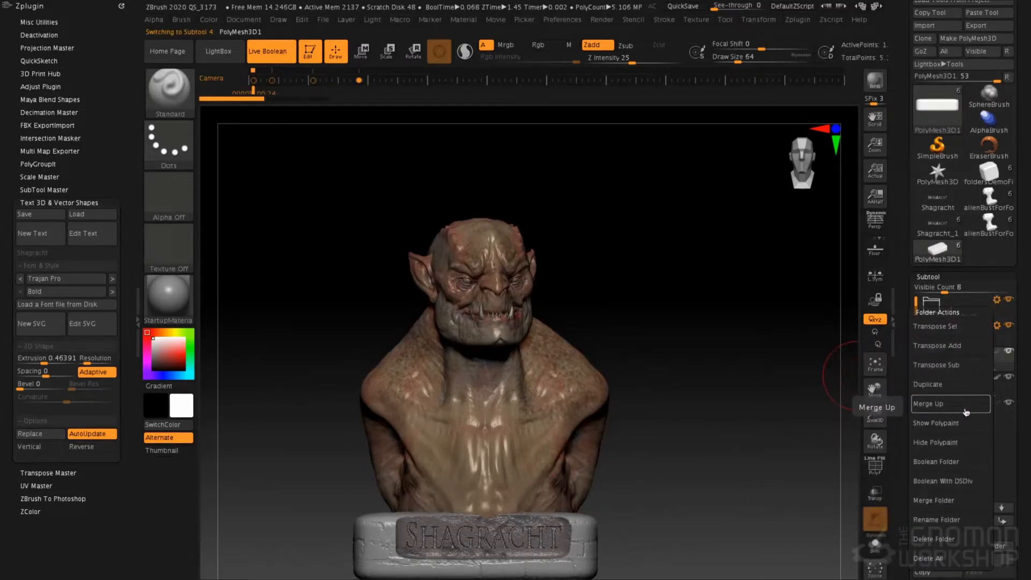
{"action": "left_click", "coordinate": [962, 409]}
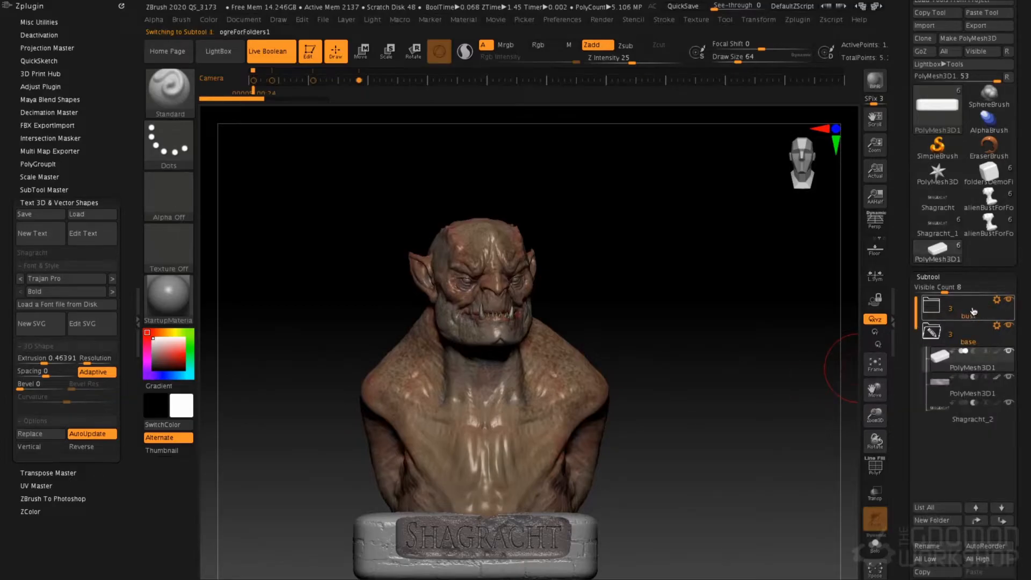
Hide the polypaint on all subtools in the bust folder, and show it again.
{"action": "left_click", "coordinate": [991, 325]}
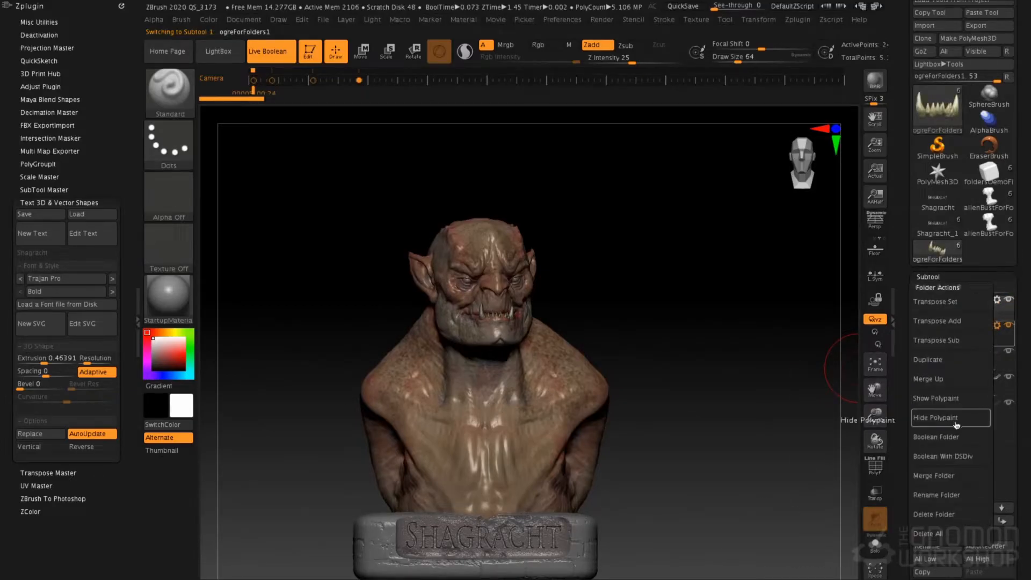
{"action": "left_click", "coordinate": [964, 418]}
{"action": "mouse_move", "coordinate": [812, 389]}
{"action": "left_mouse_down"}
{"action": "mouse_move", "coordinate": [778, 394]}
{"action": "mouse_move", "coordinate": [806, 392]}
{"action": "left_mouse_up"}
{"action": "left_click", "coordinate": [997, 326]}
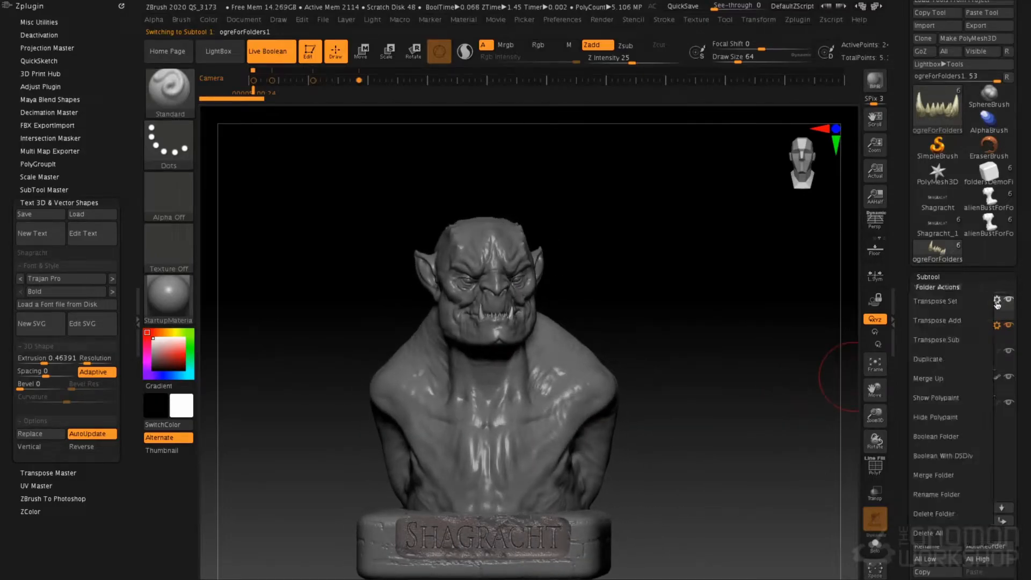
{"action": "left_click", "coordinate": [963, 399]}
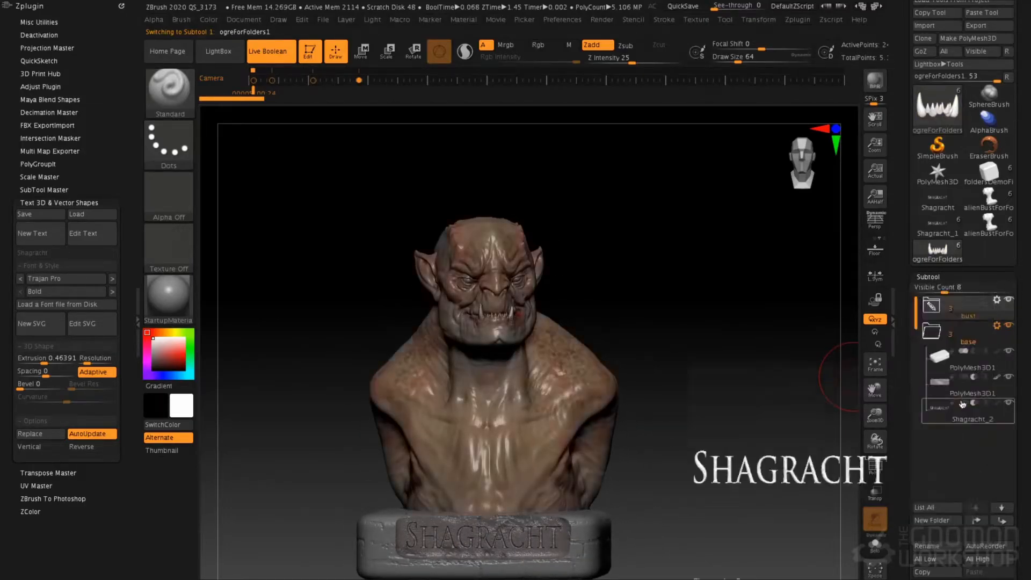
Examine the bust folder's boolean and merge actions, and check the PolyMesh3D1 subtools inside the base folder.
{"action": "left_click", "coordinate": [996, 300]}
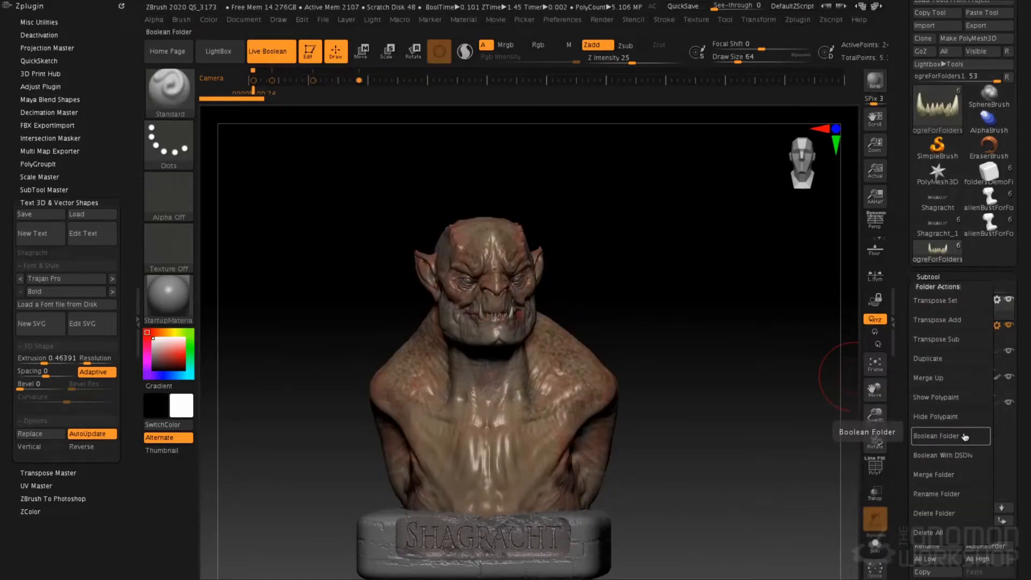
{"action": "left_click", "coordinate": [964, 461]}
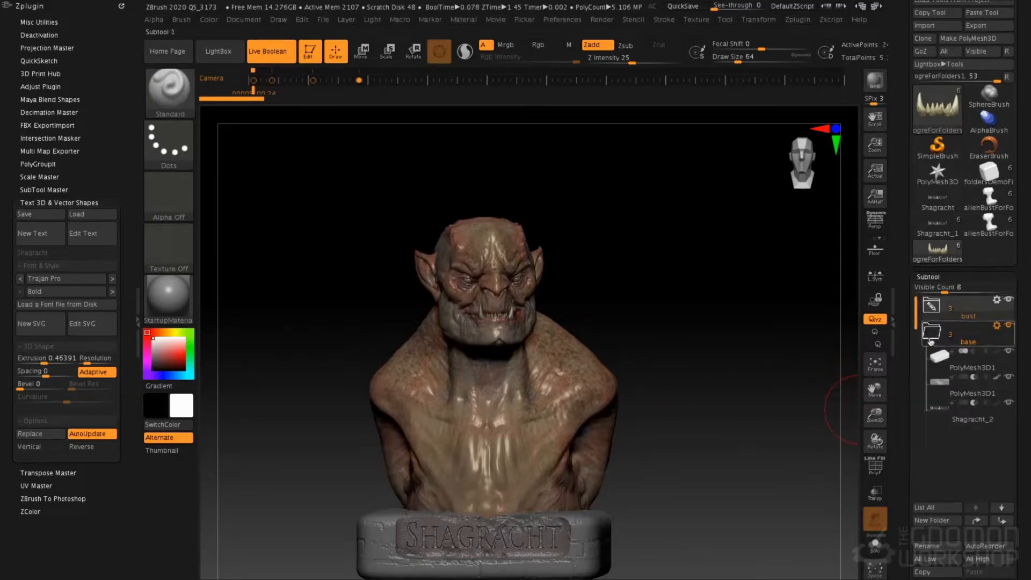
{"action": "mouse_move", "coordinate": [940, 363]}
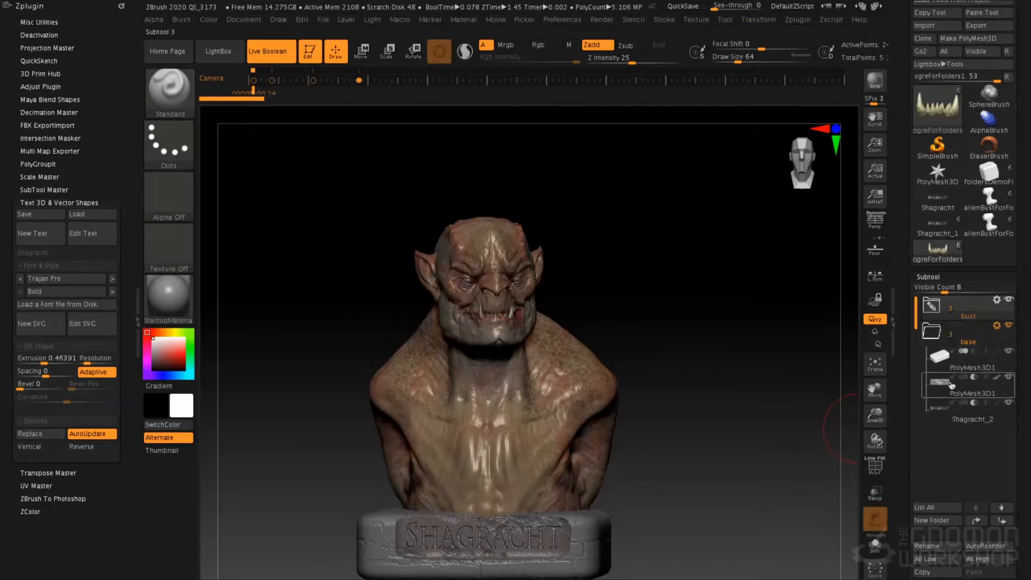
{"action": "mouse_move", "coordinate": [925, 385]}
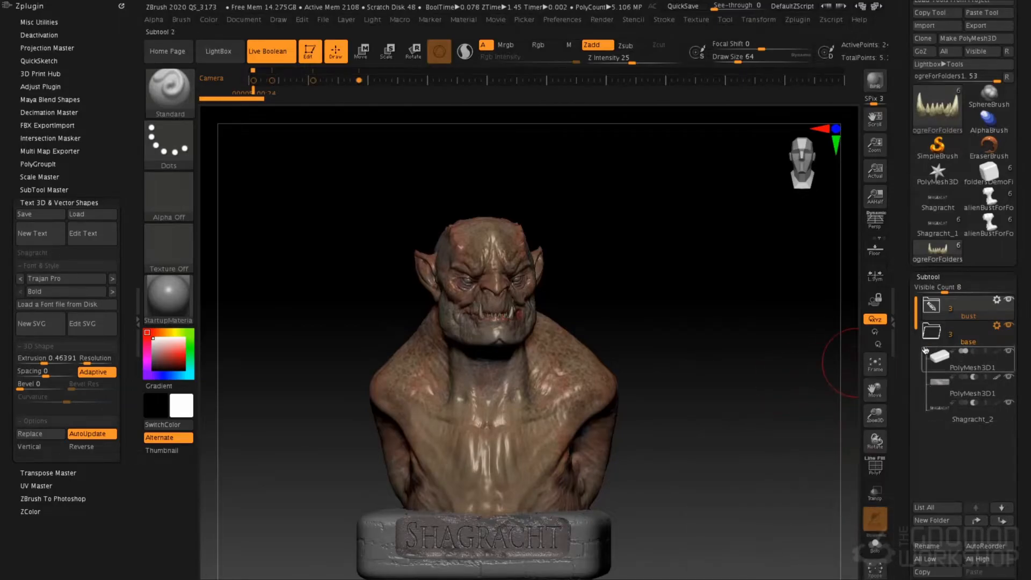
Collapse the base folder, expand it again, and make its PolyMesh3D1 base block the active subtool.
{"action": "left_click", "coordinate": [943, 336]}
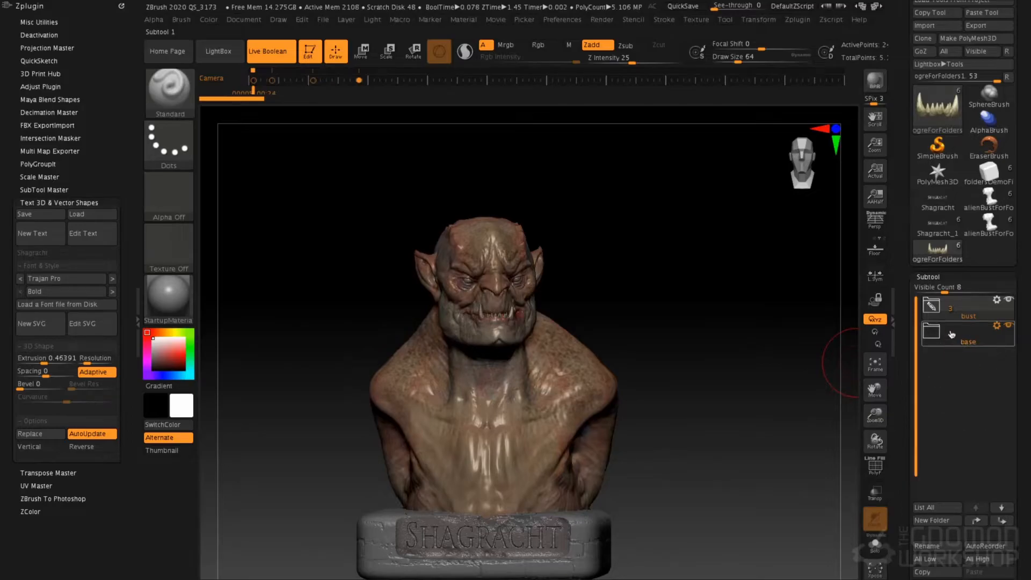
{"action": "left_click", "coordinate": [951, 335]}
{"action": "left_click", "coordinate": [970, 342]}
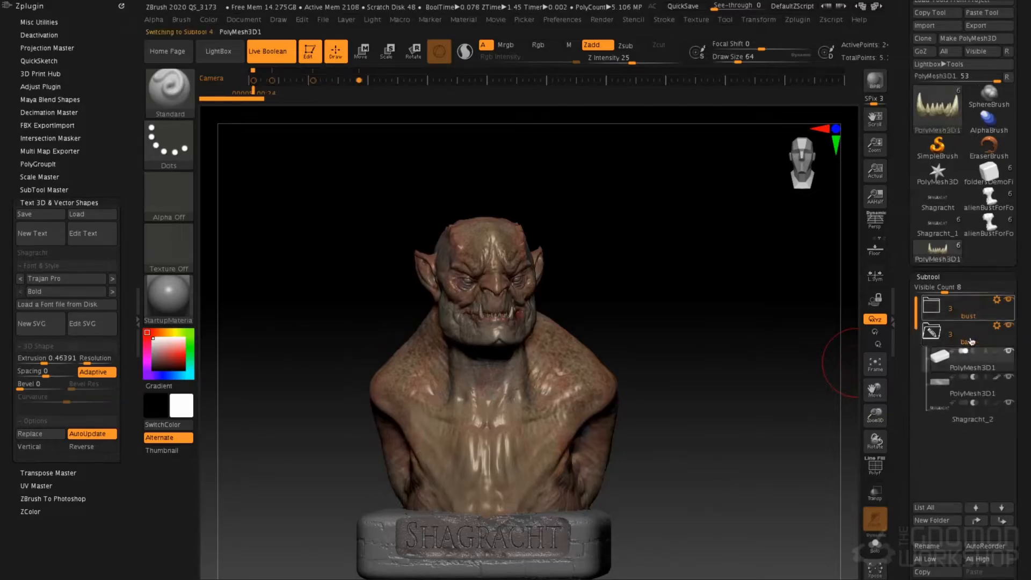
Run Boolean Folder on the base folder and make the resulting mesh the active subtool.
{"action": "left_click", "coordinate": [997, 328]}
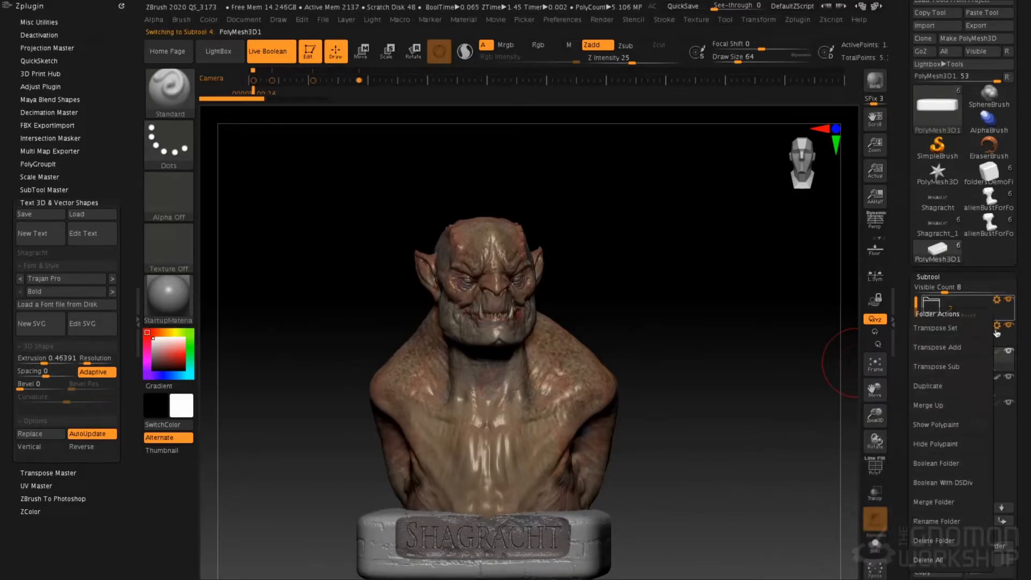
{"action": "left_click", "coordinate": [966, 467]}
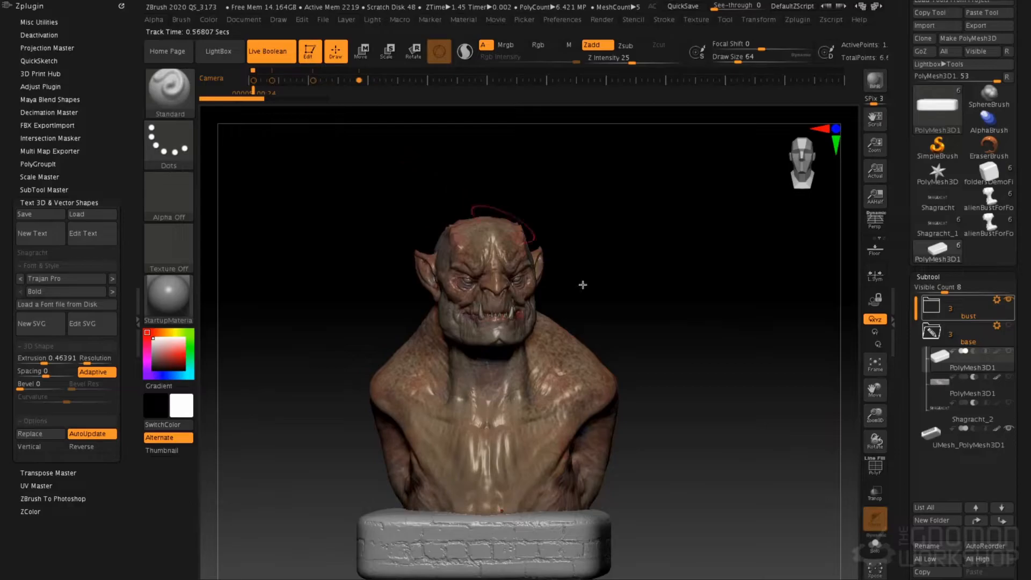
{"action": "left_click", "coordinate": [953, 447]}
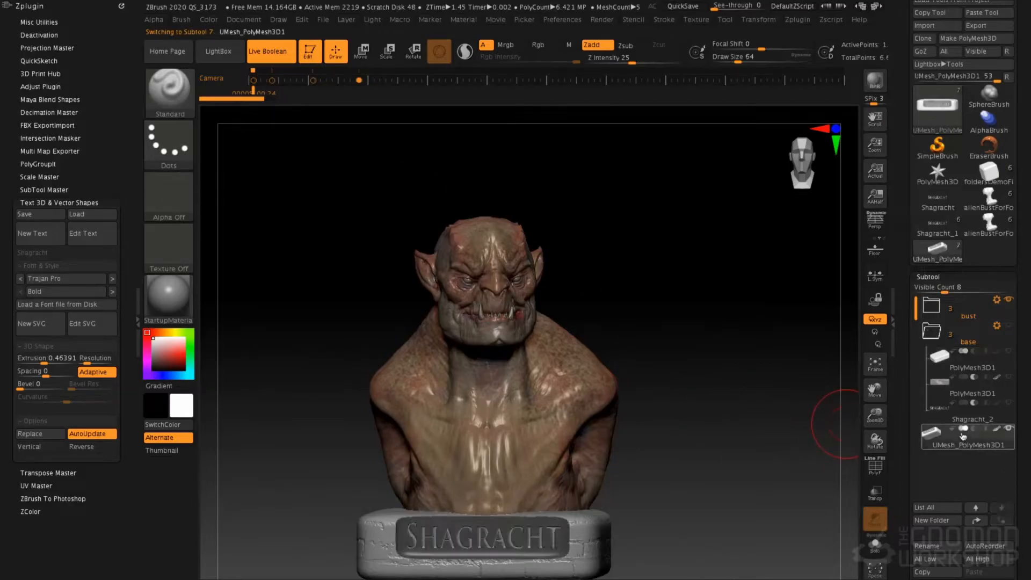
Isolate the booleaned base and inspect its carved nameplate and topology with the polyframe on and off.
{"action": "left_click", "coordinate": [875, 544]}
{"action": "mouse_move", "coordinate": [691, 423]}
{"action": "left_mouse_down"}
{"action": "mouse_move", "coordinate": [658, 435]}
{"action": "mouse_move", "coordinate": [621, 431]}
{"action": "mouse_move", "coordinate": [676, 430]}
{"action": "mouse_move", "coordinate": [666, 430]}
{"action": "mouse_move", "coordinate": [720, 452]}
{"action": "mouse_move", "coordinate": [718, 430]}
{"action": "left_mouse_up"}
{"action": "key", "text": "shift+f"}
{"action": "key", "text": "shift"}
{"action": "key", "text": "shift+f"}
{"action": "mouse_move", "coordinate": [696, 460]}
{"action": "left_mouse_down", "text": "alt"}
{"action": "mouse_move", "coordinate": [741, 426]}
{"action": "mouse_move", "coordinate": [757, 387]}
{"action": "mouse_move", "coordinate": [799, 369]}
{"action": "left_mouse_up", "text": "alt"}
{"action": "key", "text": "shift"}
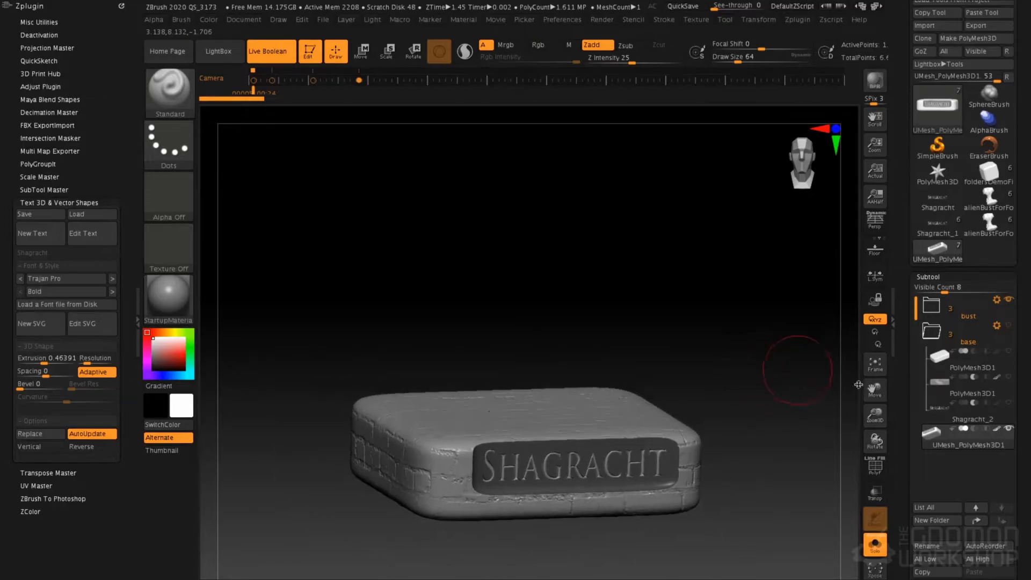
Delete the booleaned base mesh and show the original base folder and the whole bust again.
{"action": "left_click", "coordinate": [935, 579]}
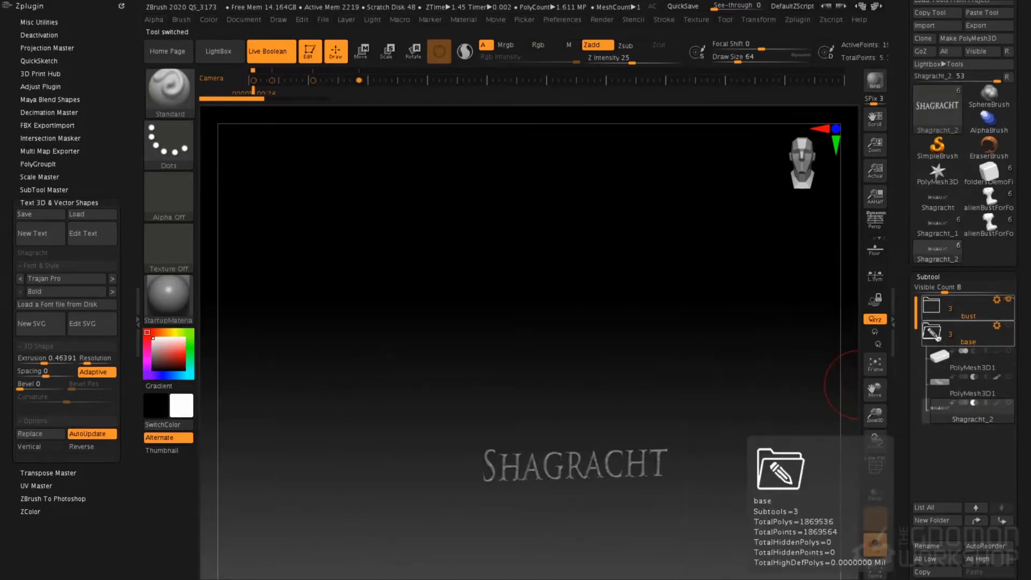
{"action": "left_click", "coordinate": [995, 337]}
{"action": "left_click", "coordinate": [935, 335]}
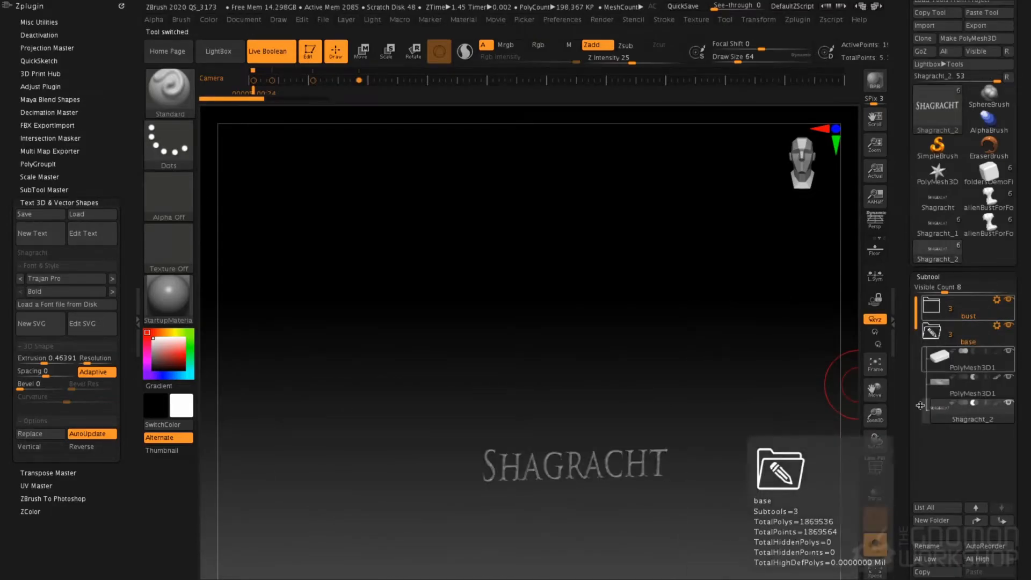
{"action": "left_click", "coordinate": [875, 543]}
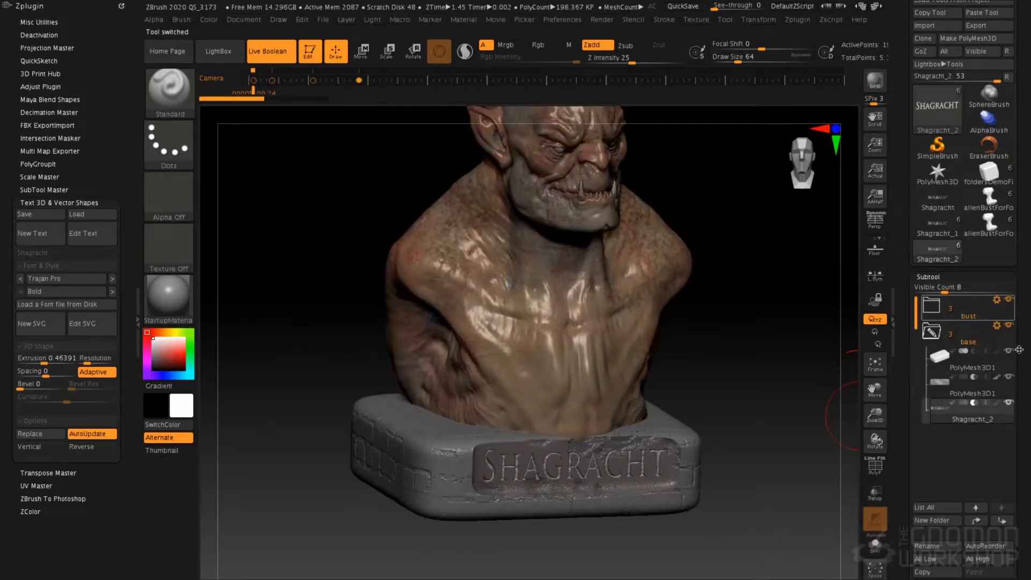
Examine the base folder's Boolean With DSDiv action and the related Dynamic Subdiv settings of the geometry.
{"action": "left_click", "coordinate": [997, 326]}
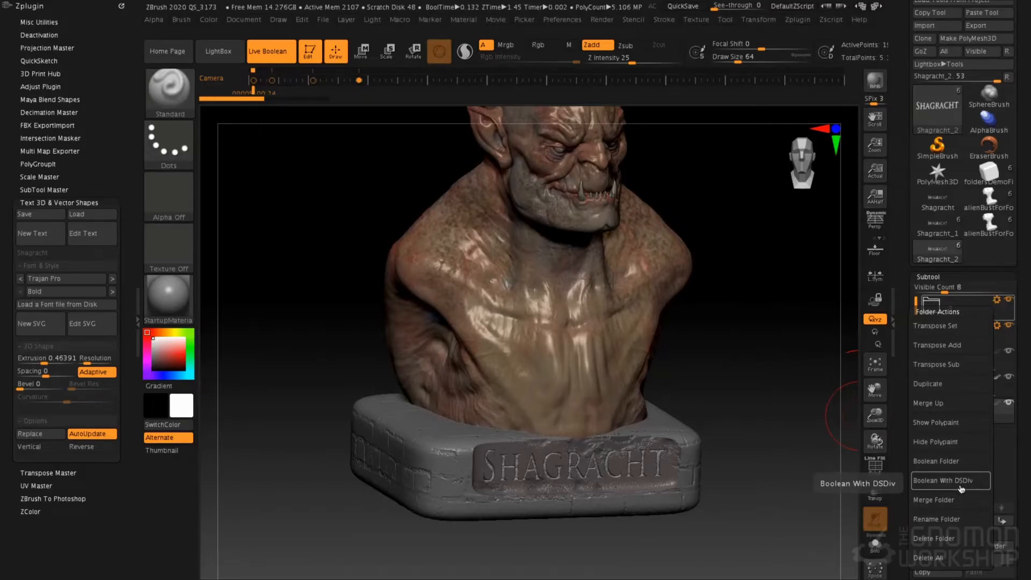
{"action": "left_click", "coordinate": [928, 276]}
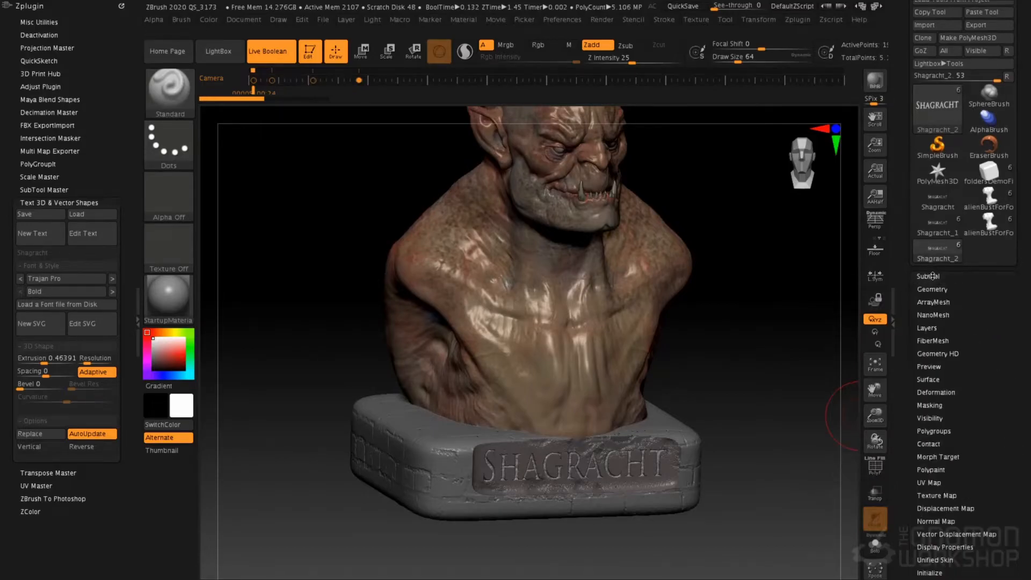
{"action": "left_click", "coordinate": [934, 290]}
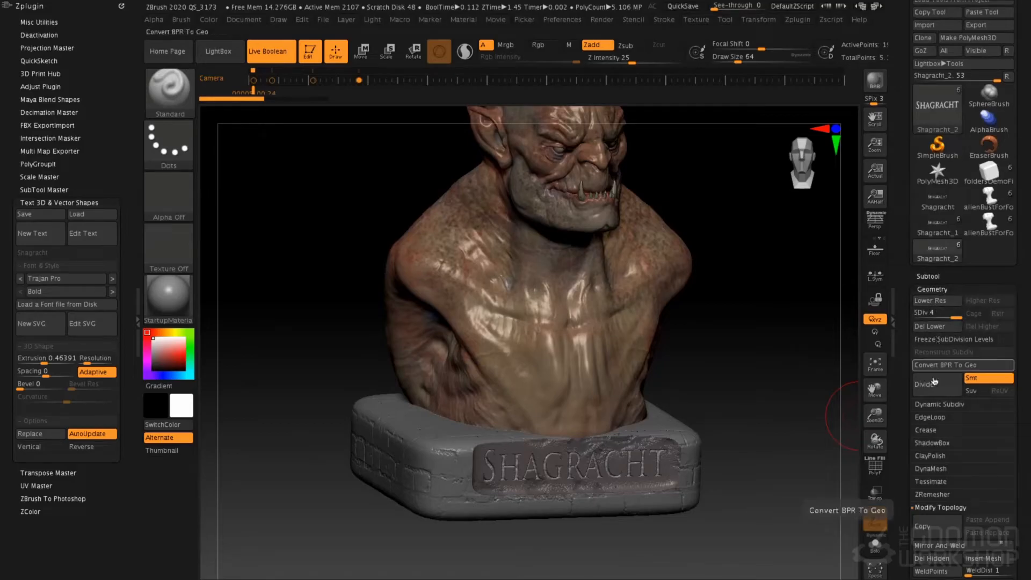
{"action": "left_click", "coordinate": [937, 405]}
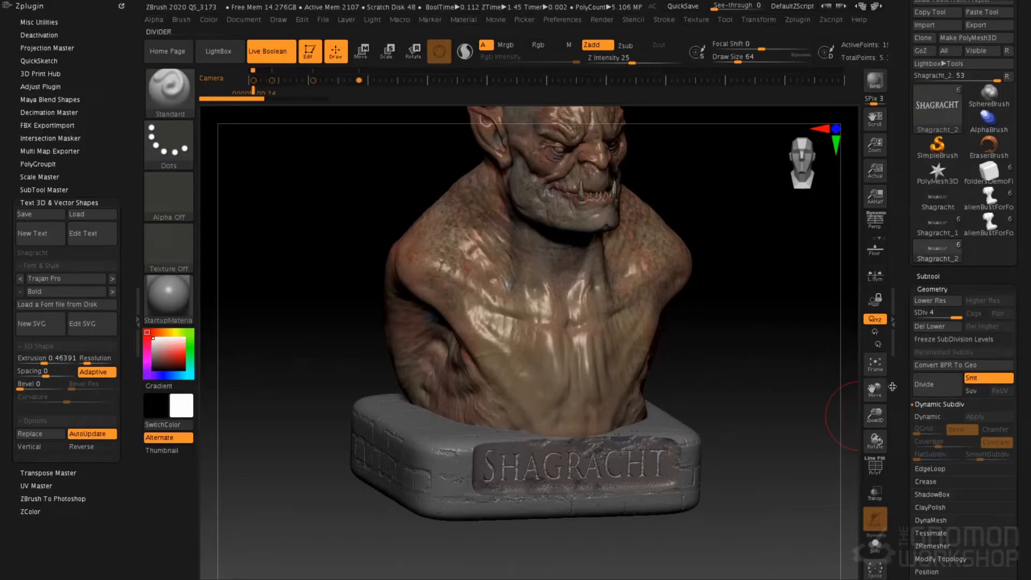
{"action": "left_click", "coordinate": [934, 277]}
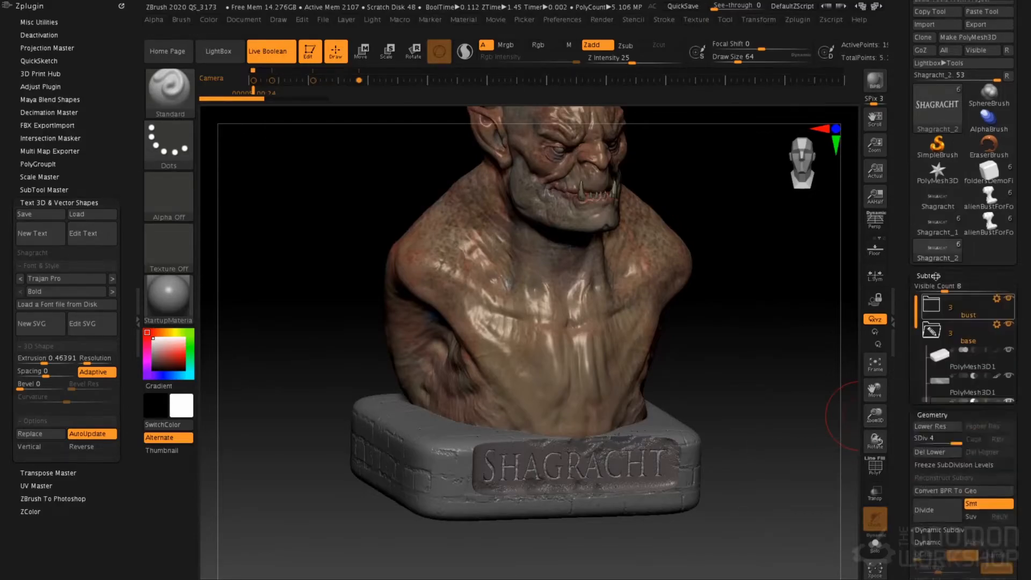
Merge the base folder's subtools into one mesh with Merge Folder, and delete the merged subtool.
{"action": "left_click", "coordinate": [997, 326]}
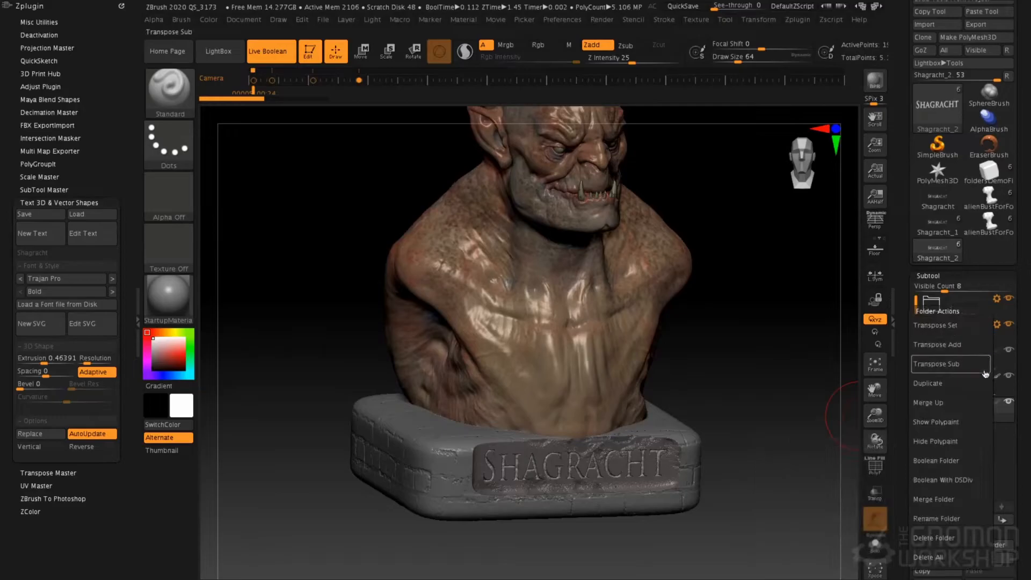
{"action": "left_click", "coordinate": [941, 502]}
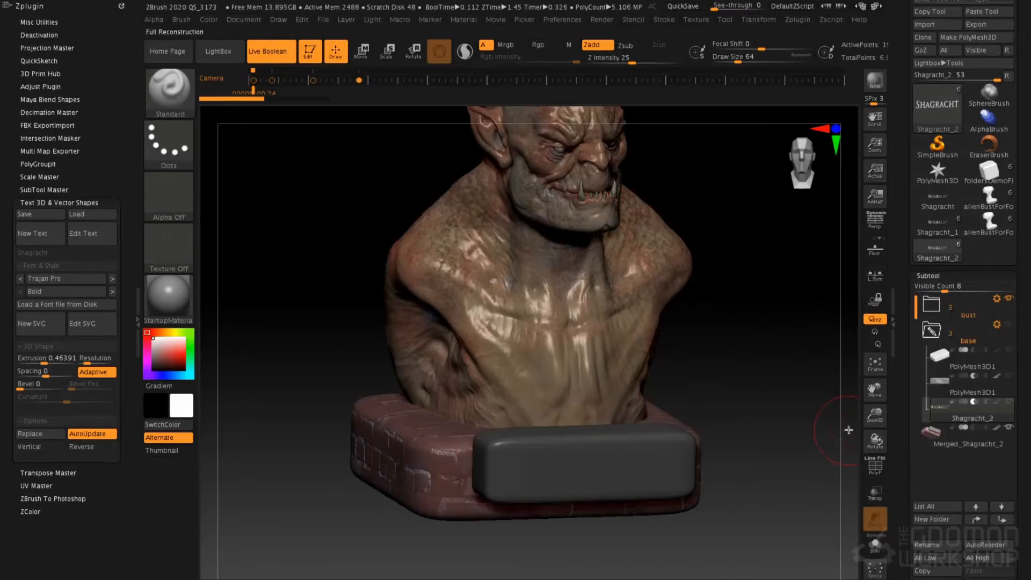
{"action": "left_click", "coordinate": [935, 435]}
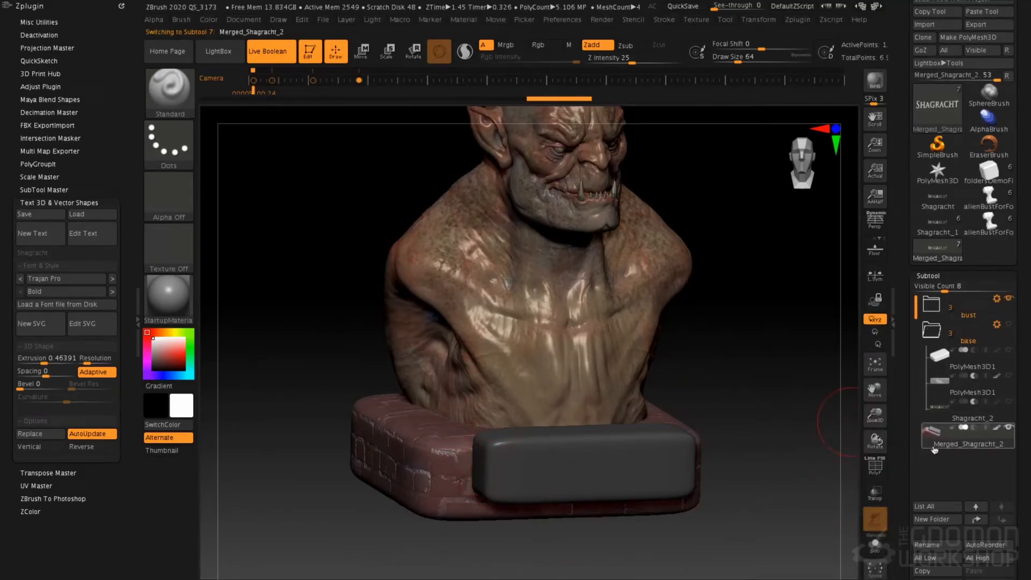
{"action": "mouse_move", "coordinate": [933, 442]}
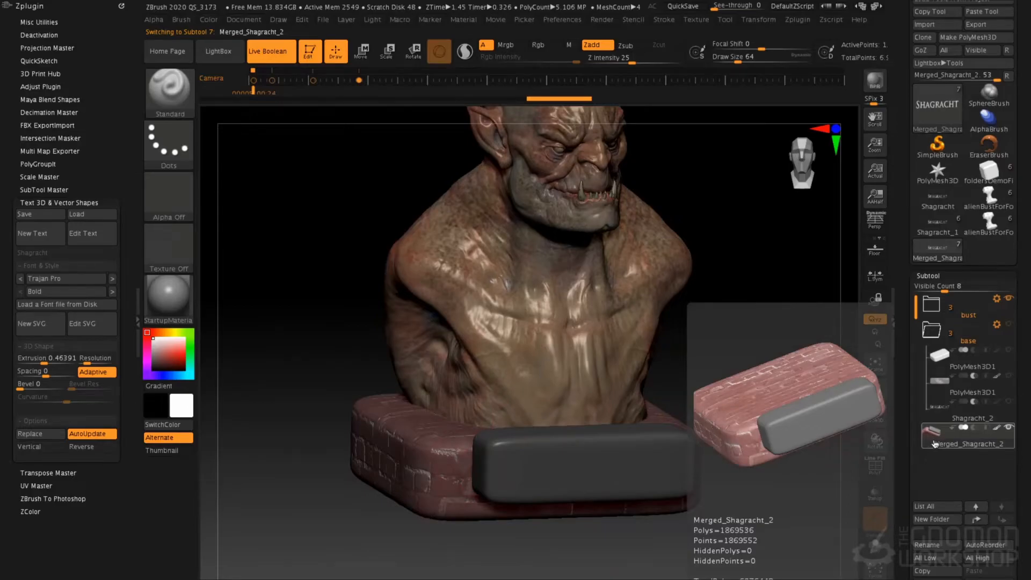
{"action": "left_click", "coordinate": [936, 579]}
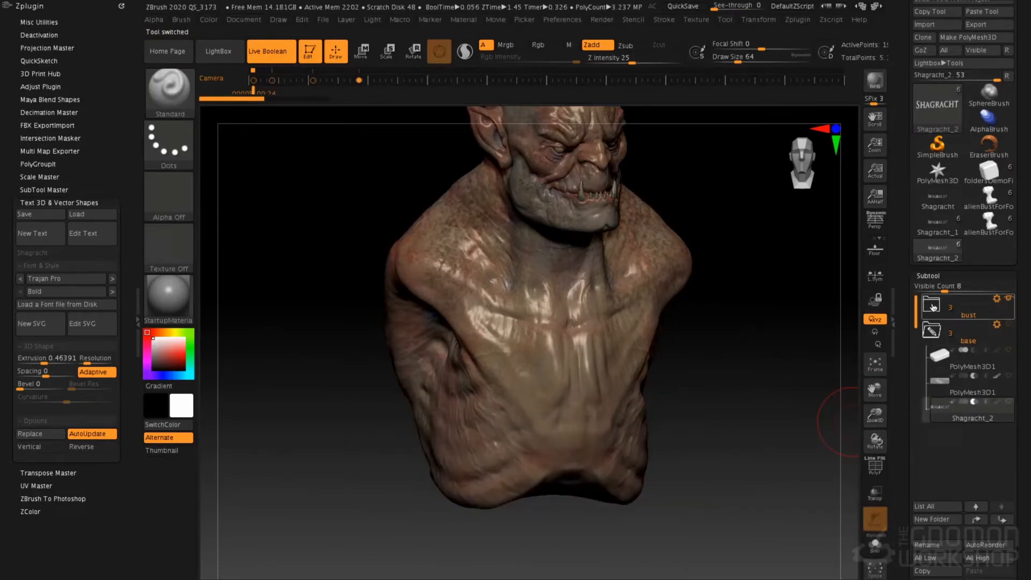
Run Merge Folder on the bust folder and make the merged bust the active subtool.
{"action": "left_click", "coordinate": [997, 301]}
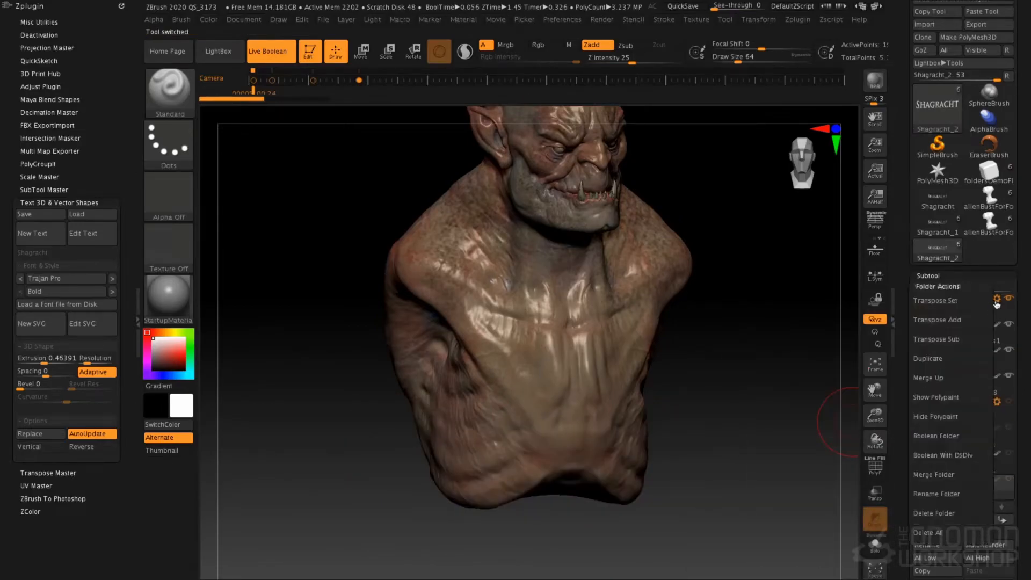
{"action": "left_click", "coordinate": [933, 474]}
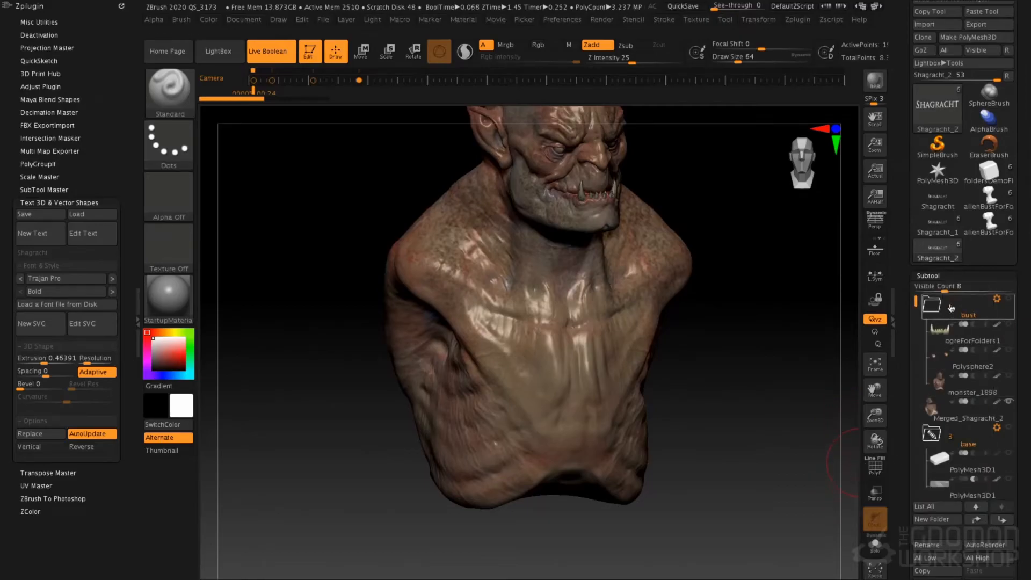
{"action": "left_click_drag", "start_coordinate": [915, 302], "coordinate": [914, 347]}
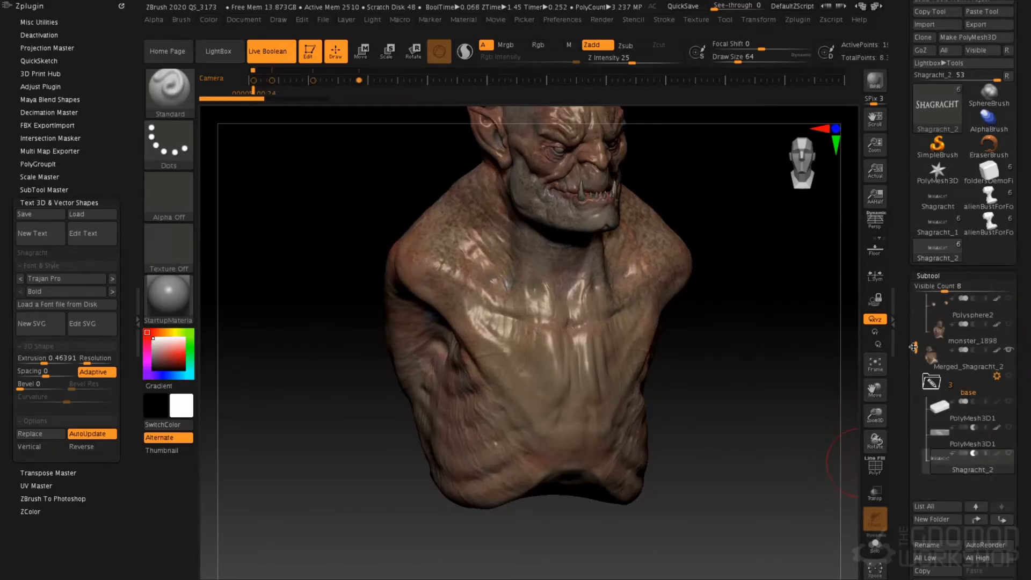
{"action": "left_click", "coordinate": [980, 367]}
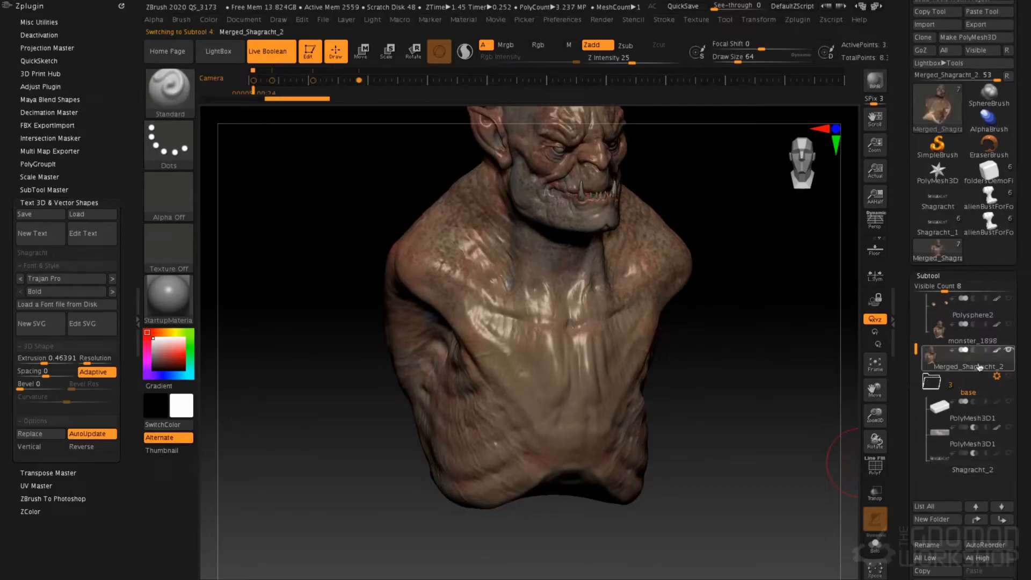
Isolate the merged bust and inspect the head's polypaint and polygroups with the polyframe on and off.
{"action": "left_click", "coordinate": [875, 544]}
{"action": "left_click_drag", "start_coordinate": [693, 403], "coordinate": [680, 344], "text": "shift"}
{"action": "right_click_drag", "start_coordinate": [680, 344], "coordinate": [609, 281]}
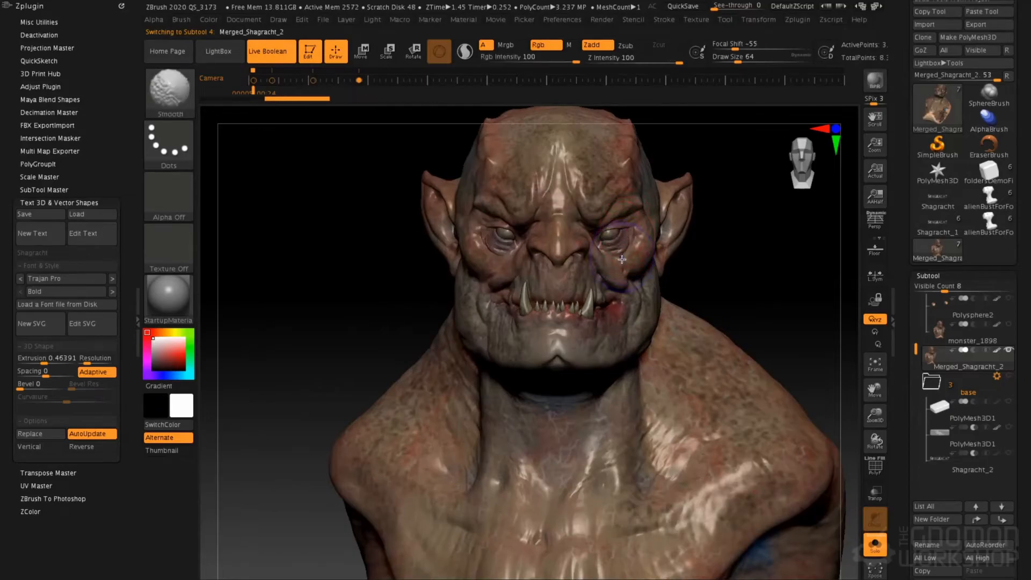
{"action": "key", "text": "shift+f"}
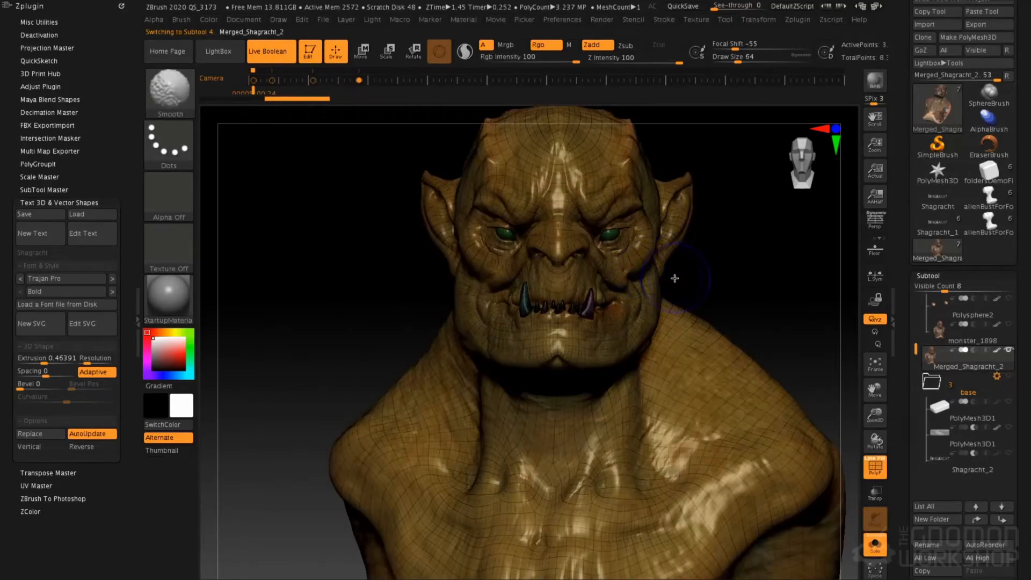
{"action": "key", "text": "shift+f"}
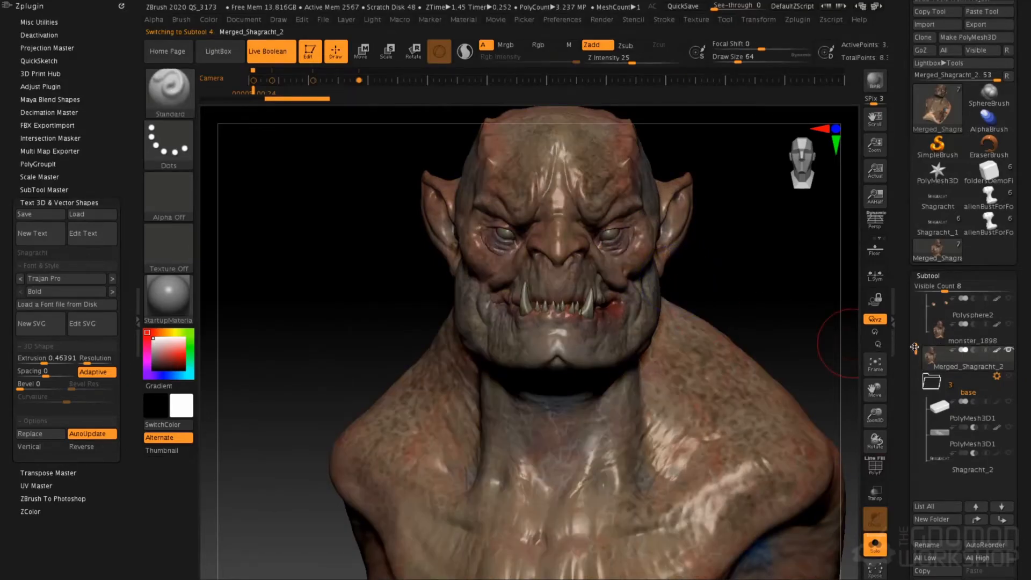
Delete the merged bust subtool, and show the bust folder's original subtools with Solo off.
{"action": "left_click_drag", "start_coordinate": [916, 349], "coordinate": [918, 300]}
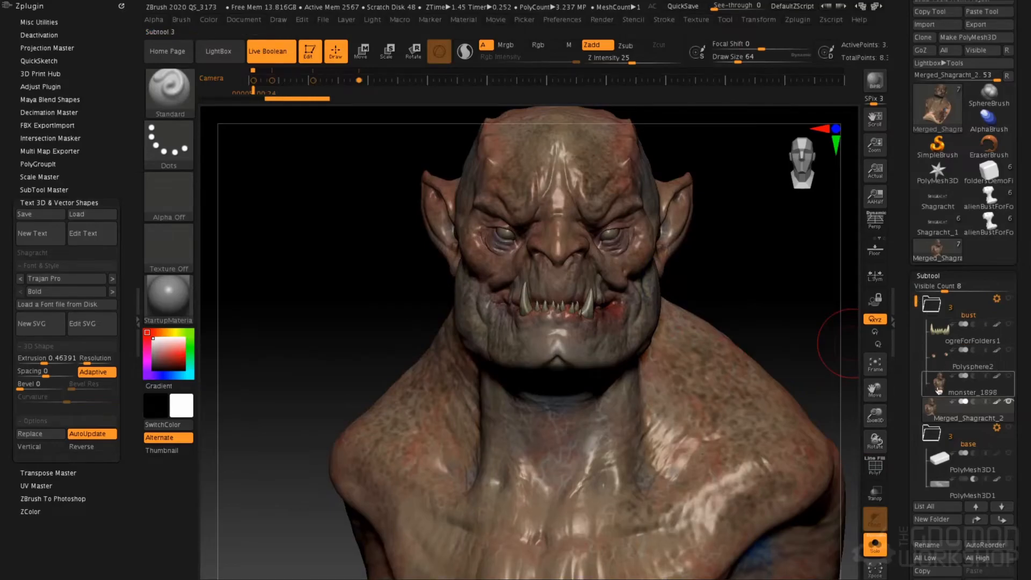
{"action": "mouse_move", "coordinate": [943, 369]}
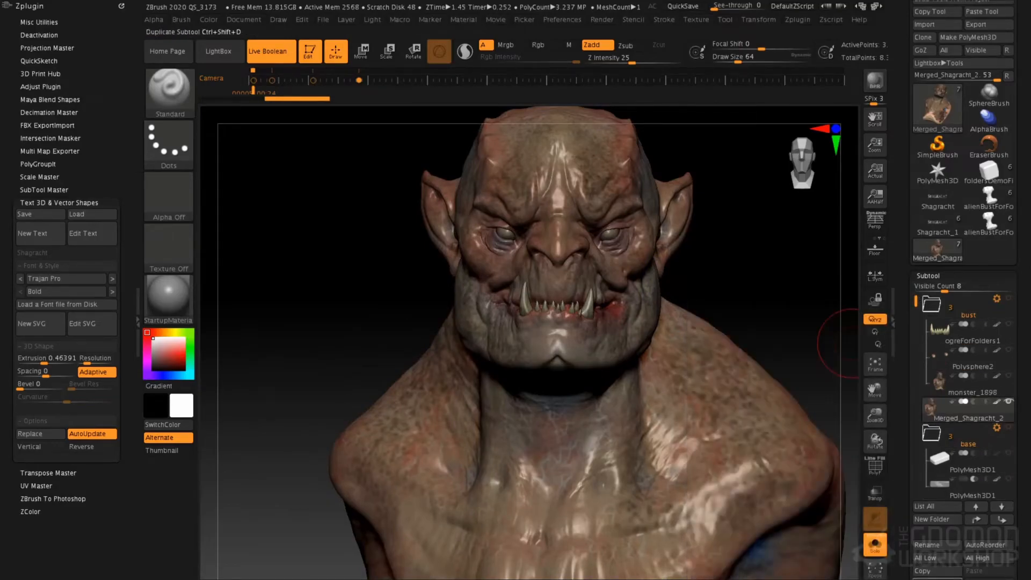
{"action": "left_click", "coordinate": [934, 579]}
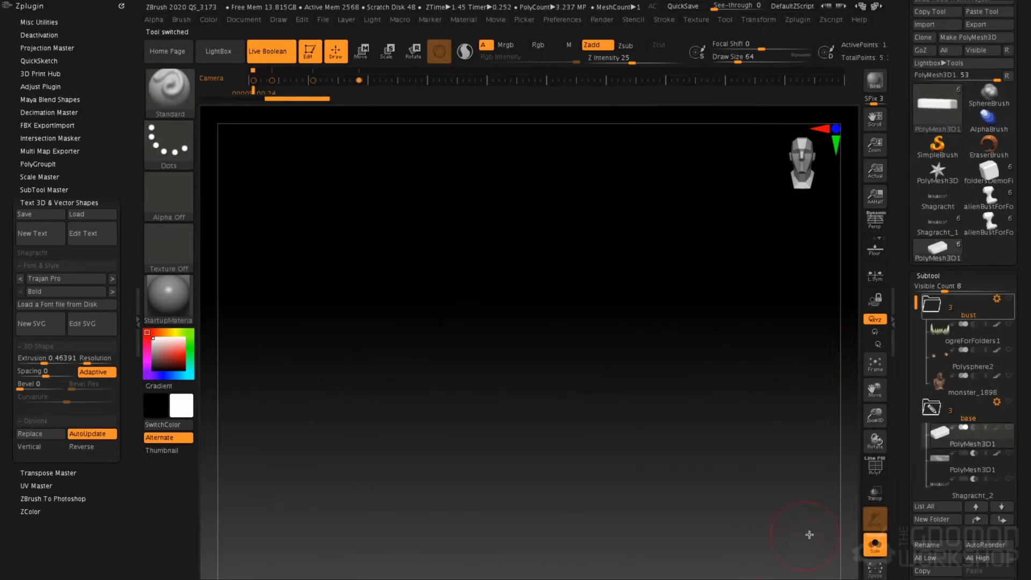
{"action": "left_click", "coordinate": [931, 304]}
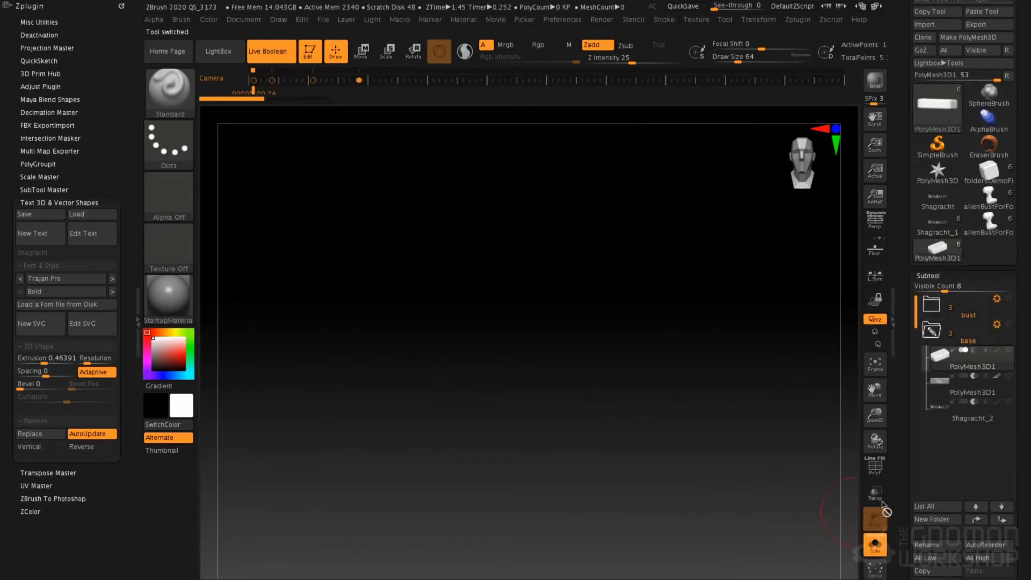
{"action": "left_click", "coordinate": [937, 311]}
{"action": "left_click", "coordinate": [1009, 299]}
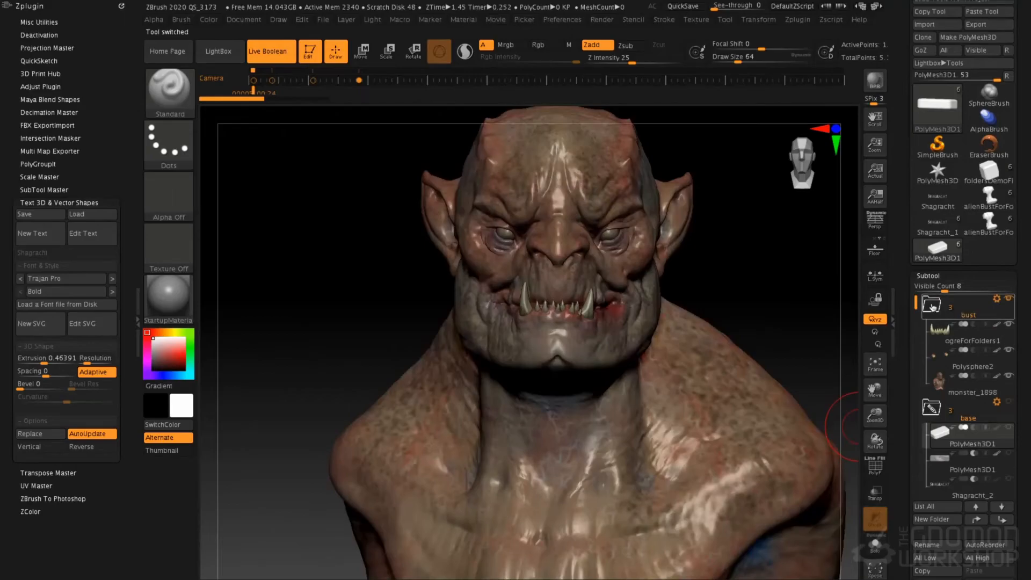
Collapse the base and bust folders in the subtool list with the whole bust in view.
{"action": "right_click_drag", "start_coordinate": [593, 359], "coordinate": [531, 197], "text": "ctrl"}
{"action": "left_click", "coordinate": [932, 410]}
{"action": "left_click", "coordinate": [938, 309]}
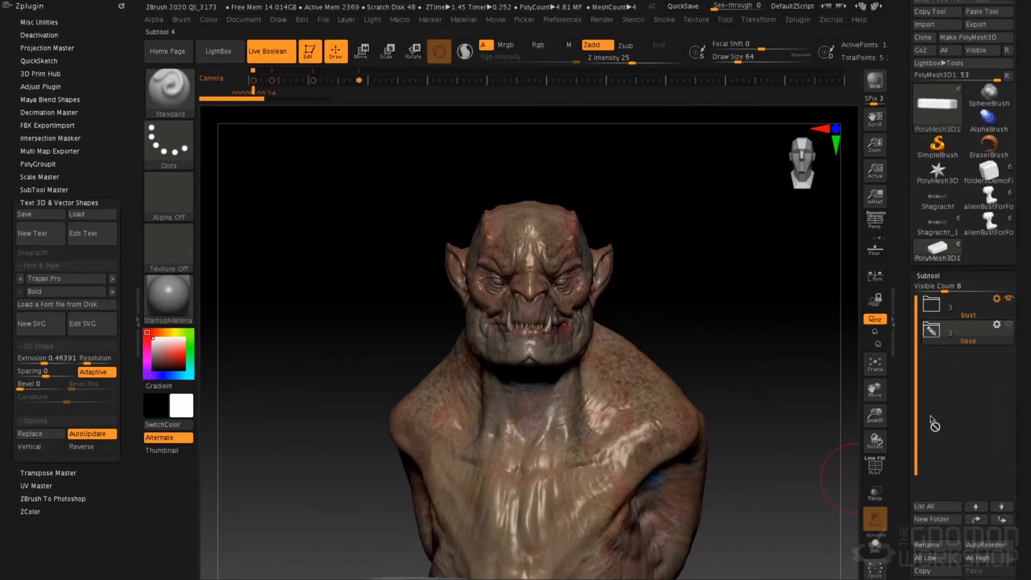
Examine the Boolean Folder action of the base folder and its relation to Live Boolean.
{"action": "left_click", "coordinate": [997, 324]}
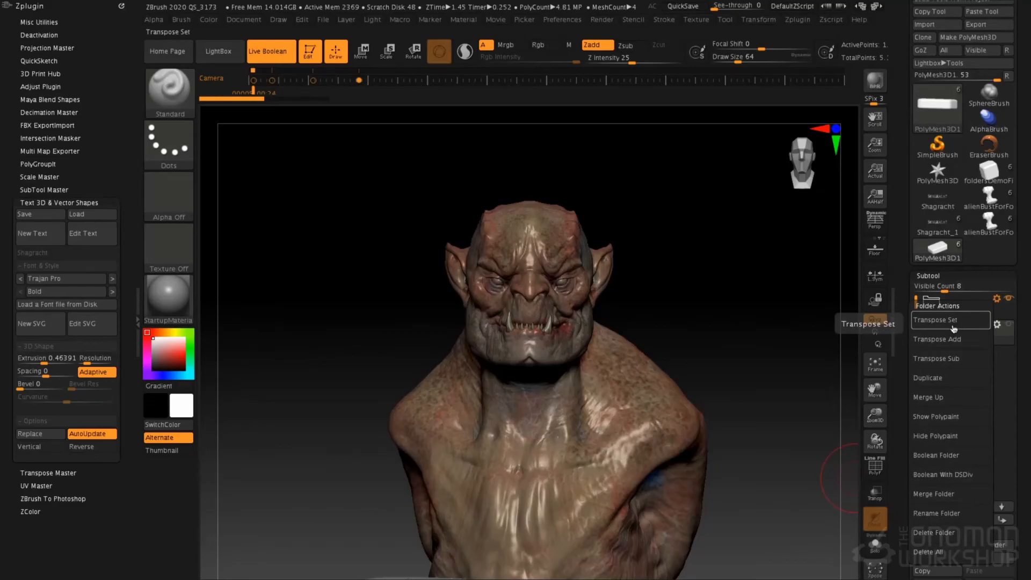
{"action": "left_click", "coordinate": [940, 456]}
{"action": "left_click_drag", "start_coordinate": [816, 353], "coordinate": [831, 390]}
{"action": "left_click_drag", "start_coordinate": [723, 387], "coordinate": [722, 359], "text": "alt"}
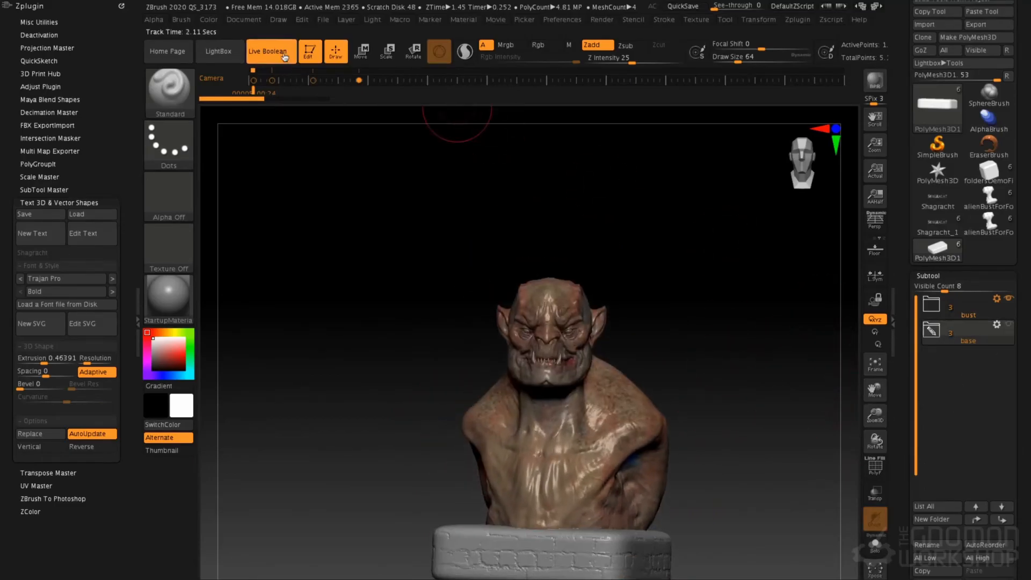
Expand the base folder and turn the visibility of its subtools back on to display the Live Boolean nameplate.
{"action": "left_click", "coordinate": [932, 330]}
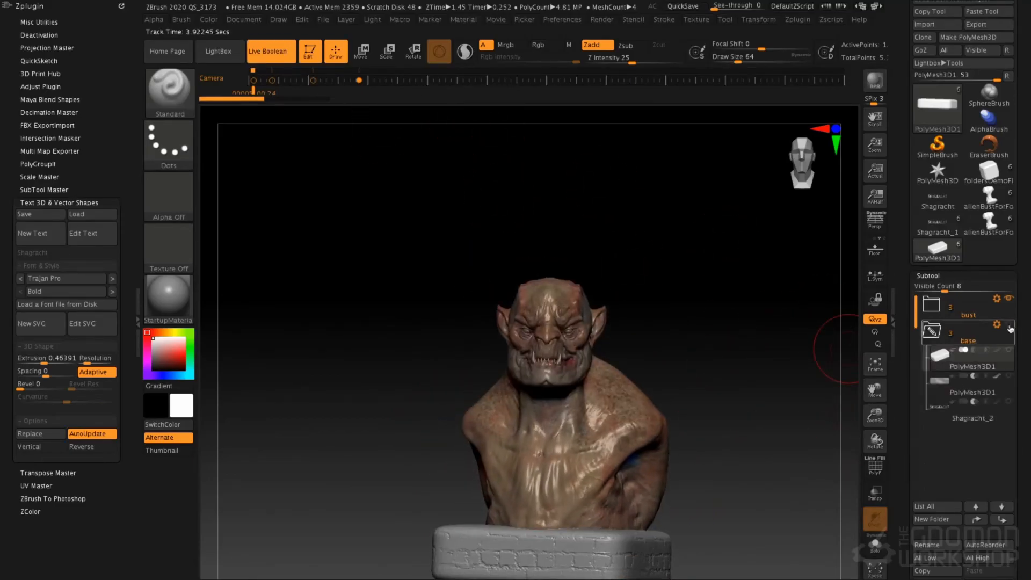
{"action": "left_click", "coordinate": [1010, 376]}
{"action": "left_click", "coordinate": [1010, 376]}
{"action": "left_click", "coordinate": [1010, 376]}
{"action": "left_click_drag", "start_coordinate": [798, 372], "coordinate": [724, 379]}
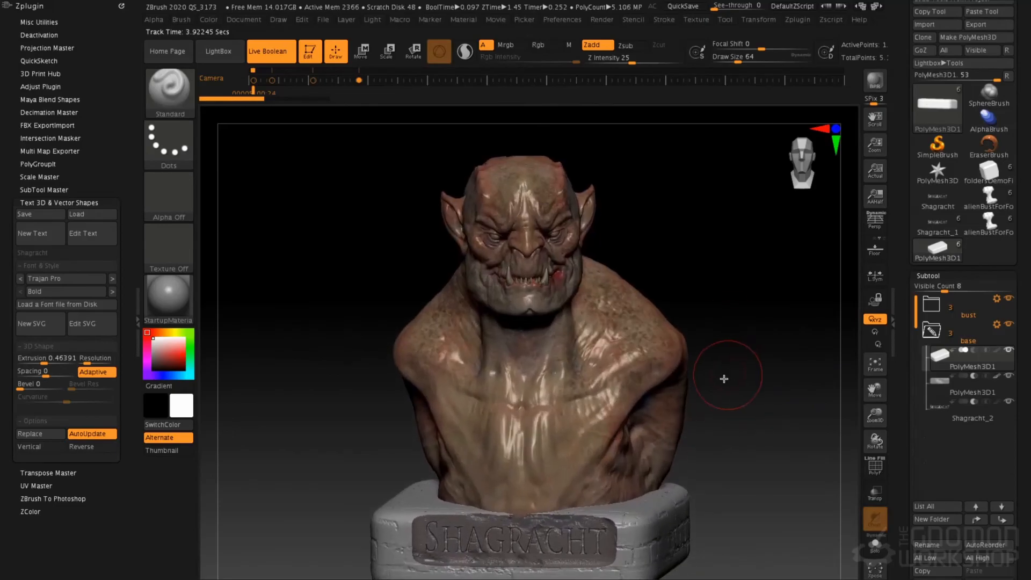